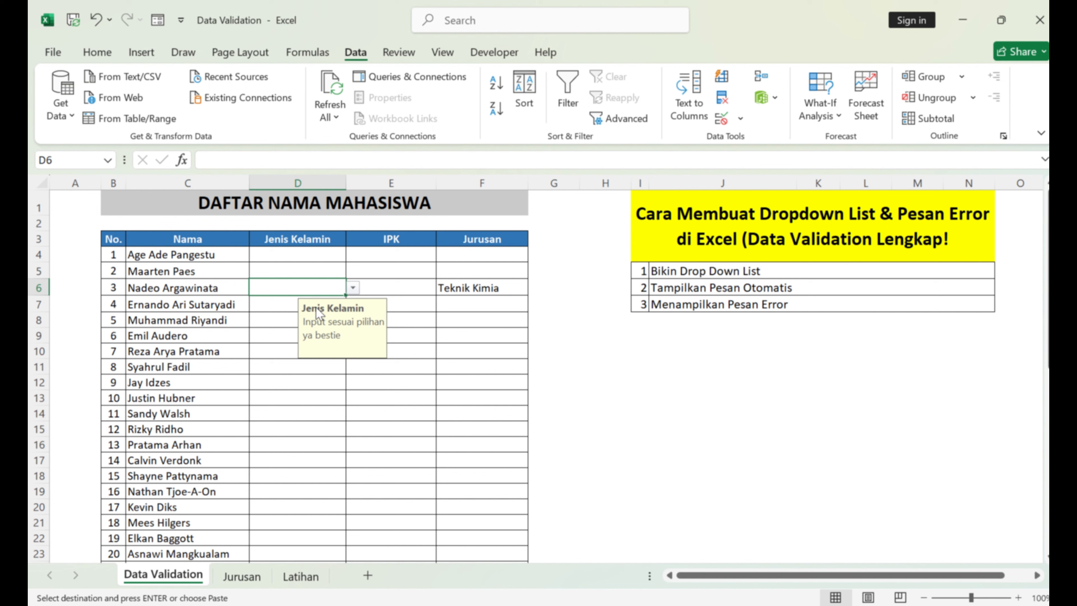
# Step: Choose Teknik Mesin from the Jurusan dropdown list in cell F4
pyautogui.click(338, 255)
pyautogui.click(482, 255)
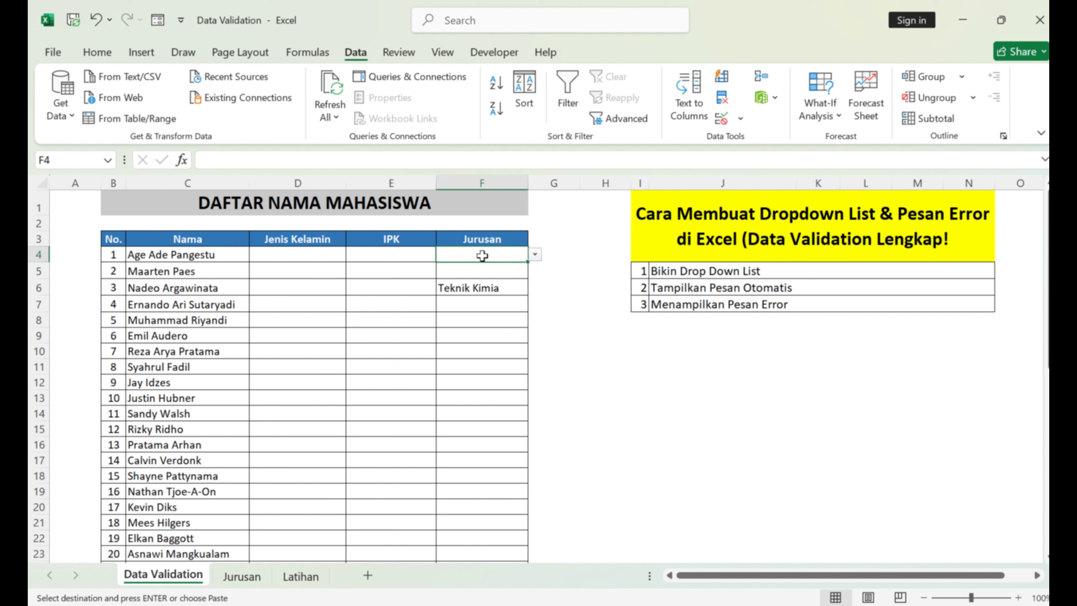
pyautogui.click(534, 254)
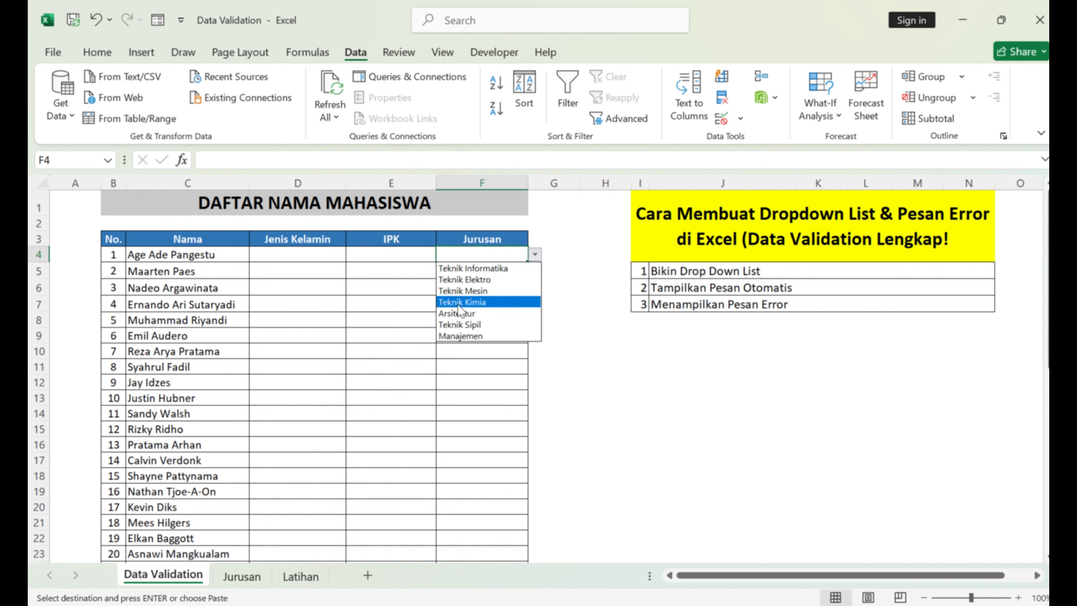
pyautogui.click(467, 291)
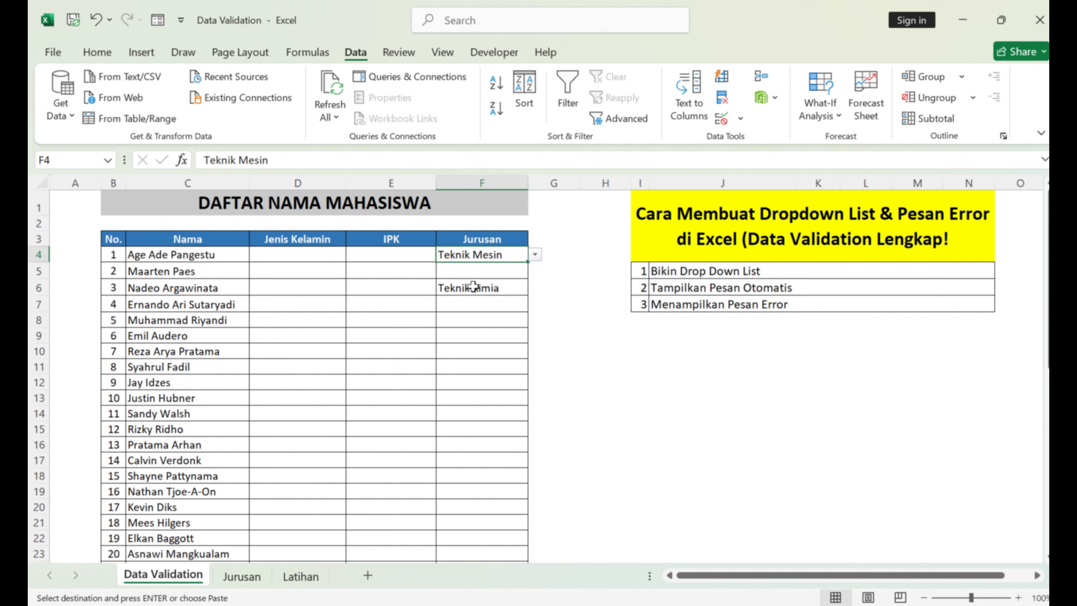
# Step: Examine the options offered by the Jenis Kelamin dropdown list in cell D4
pyautogui.click(301, 254)
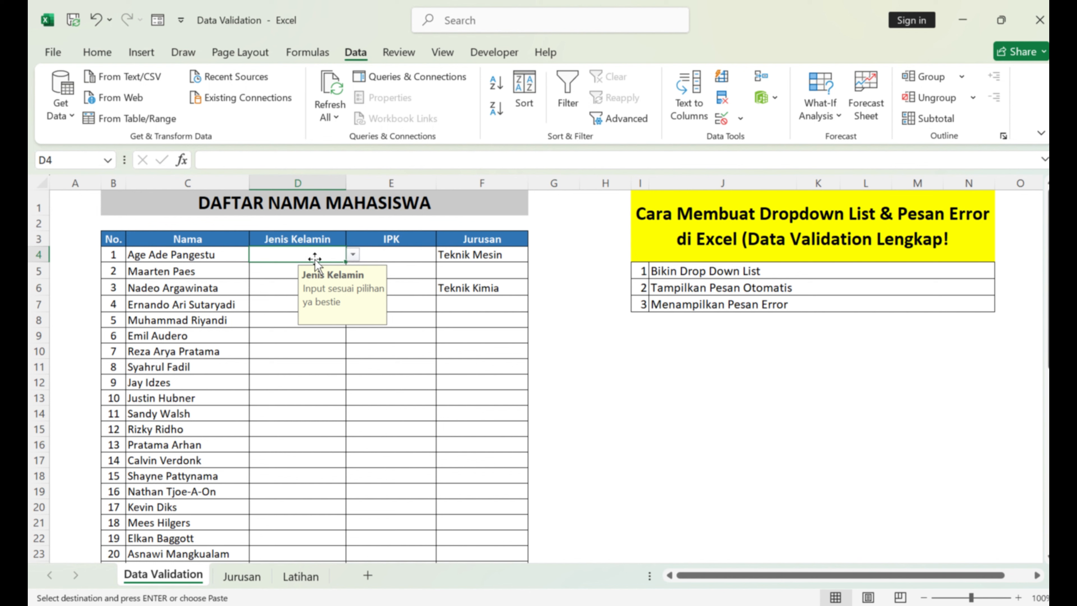
pyautogui.click(352, 255)
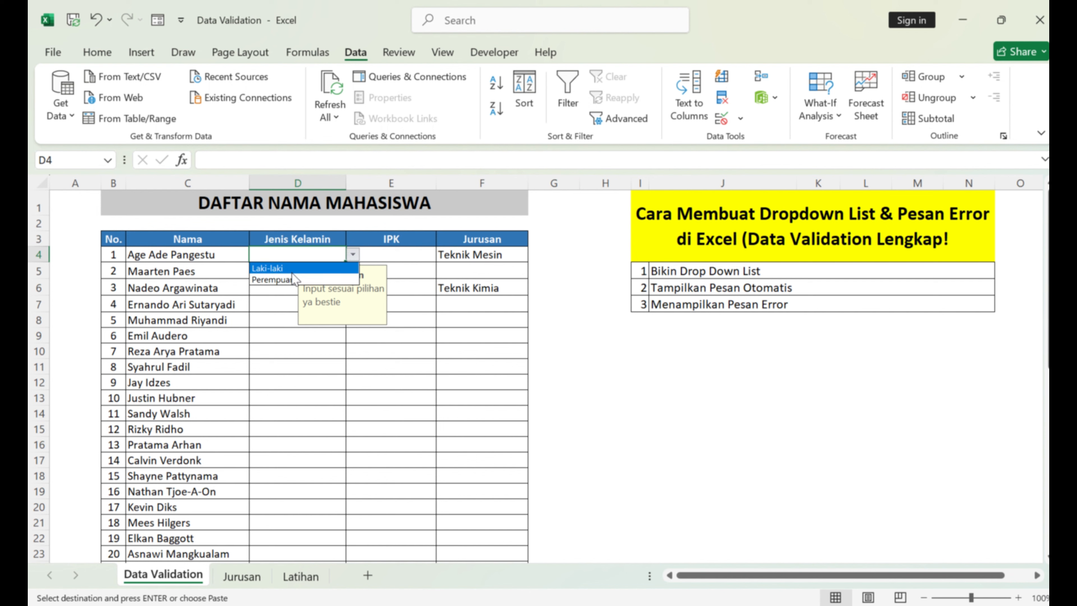
pyautogui.click(286, 258)
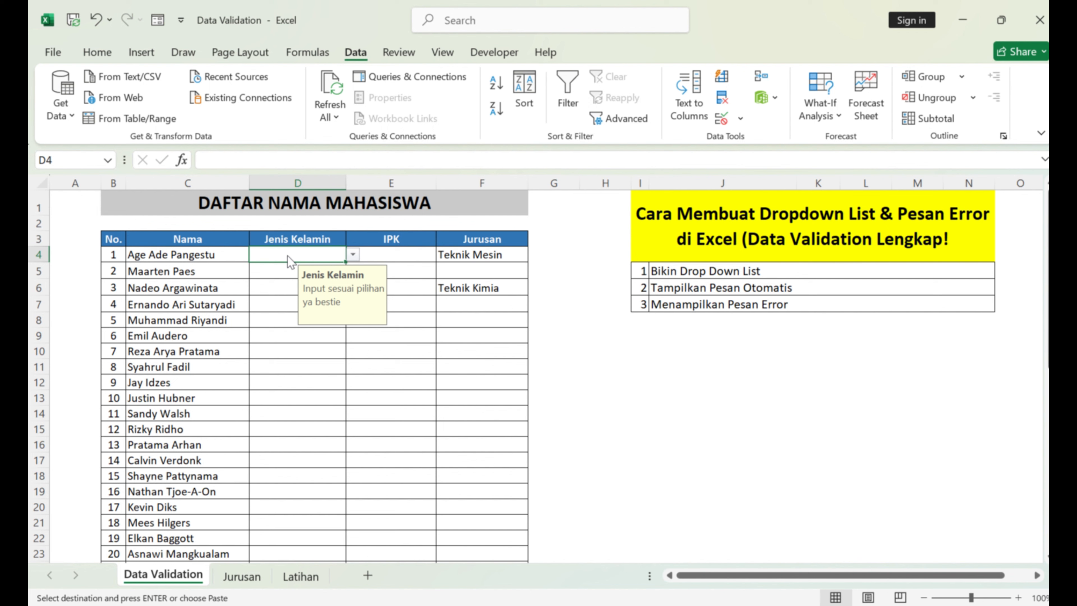
# Step: Try to enter the invalid text "ag" in the Jenis Kelamin cell D4 to test its validation
pyautogui.write('4')
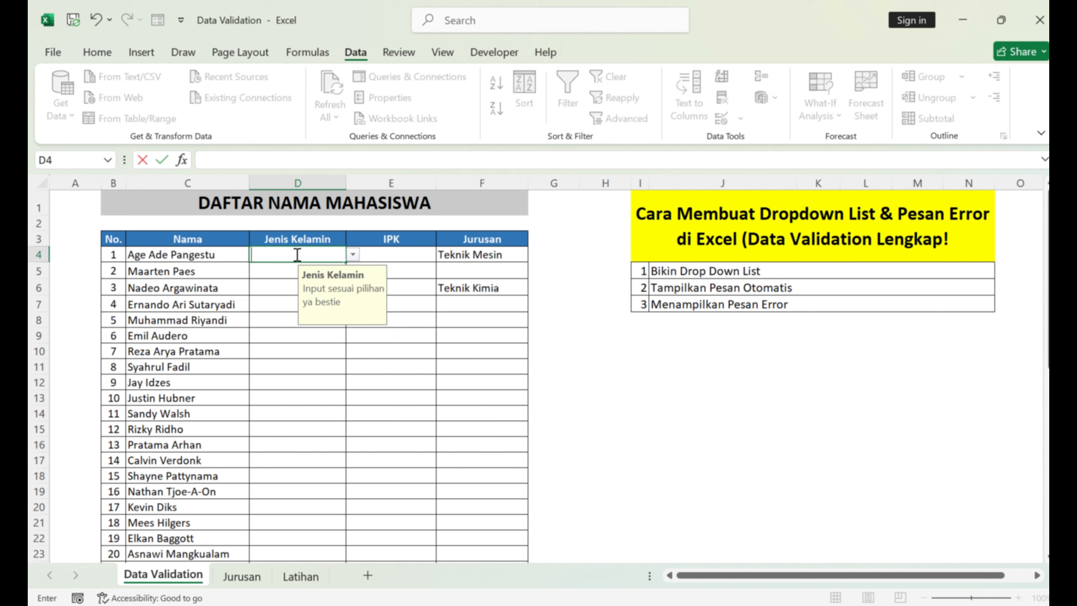
pyautogui.write('ewew')
pyautogui.press('BackSpace')
pyautogui.press('BackSpace')
pyautogui.press('BackSpace')
pyautogui.write('age')
pyautogui.press('Return')
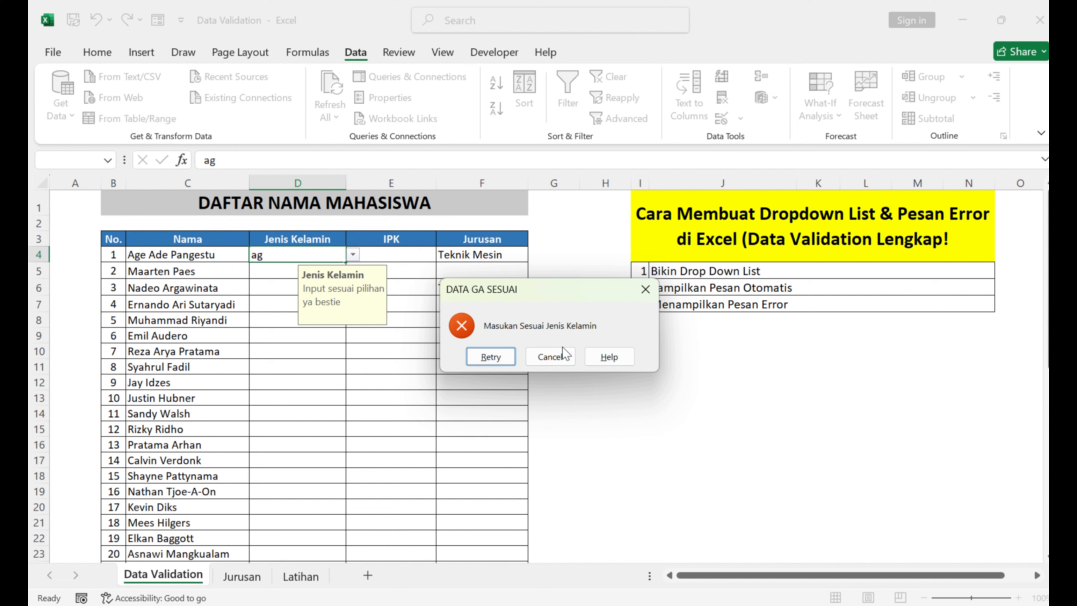
pyautogui.click(646, 290)
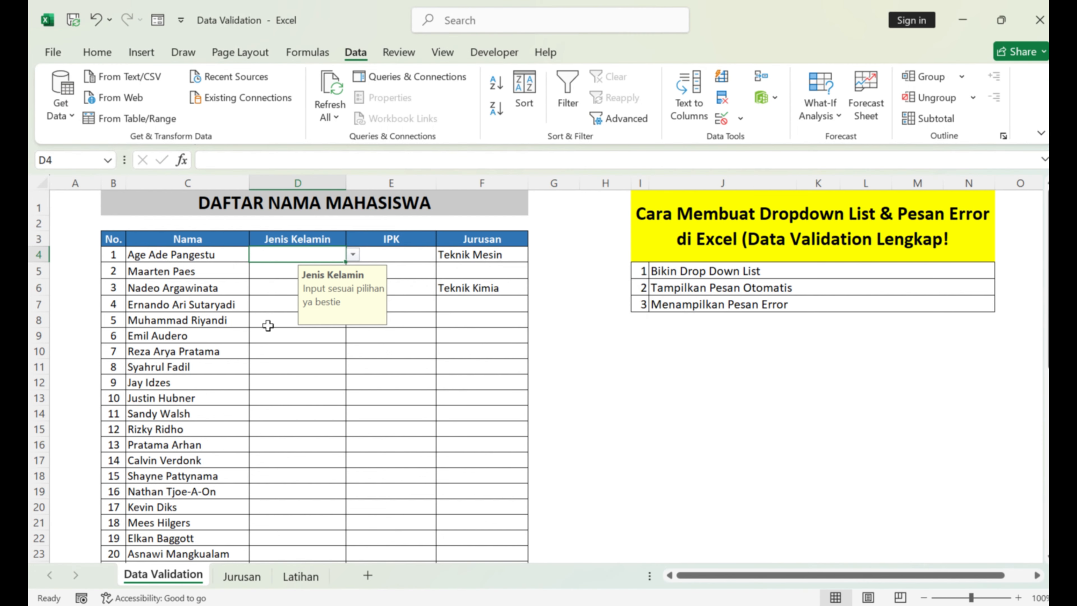
# Step: Try to enter "dedek" in the Jenis Kelamin cell D8 and inspect that cell's dropdown options
pyautogui.click(296, 320)
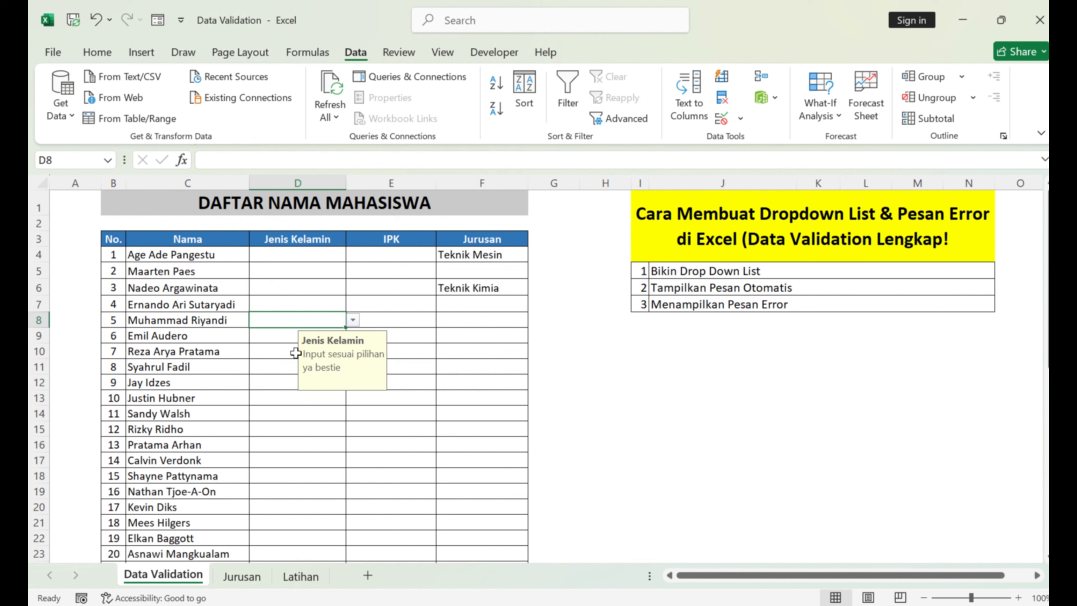
pyautogui.write('dede')
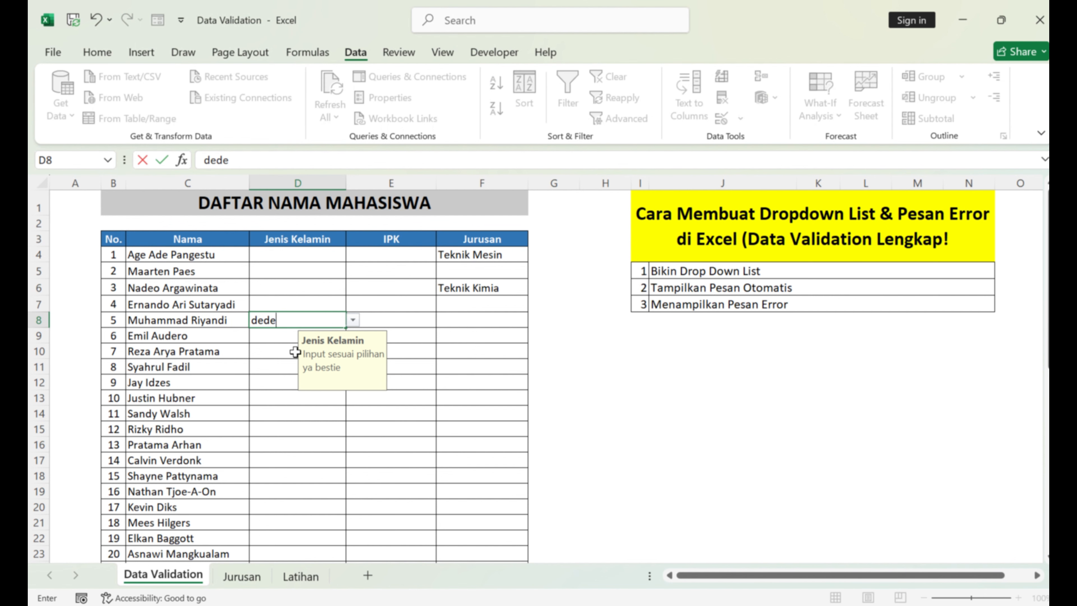
pyautogui.write('k')
pyautogui.press('Return')
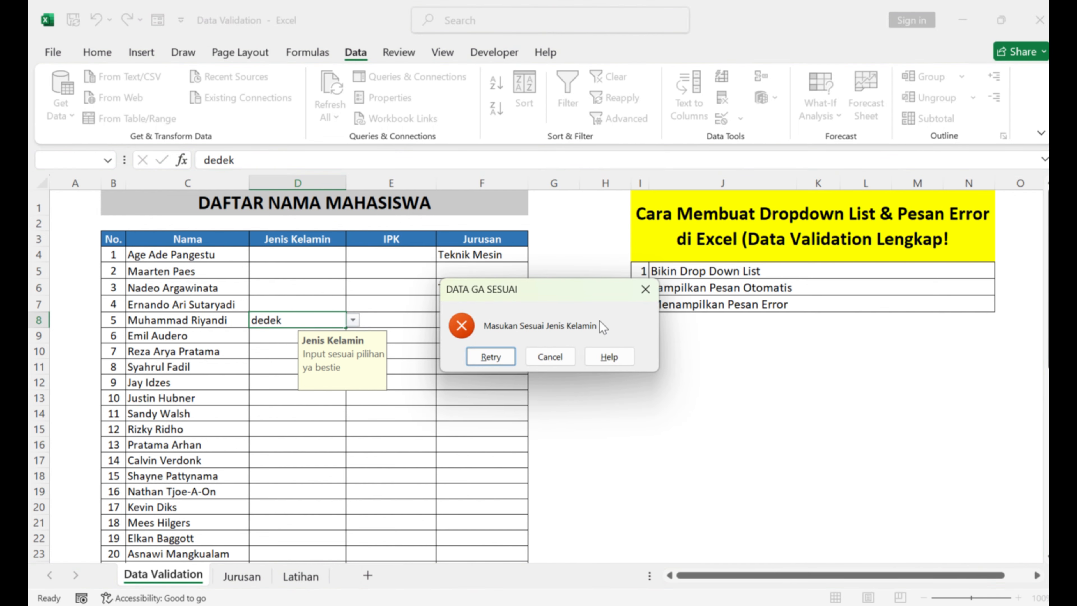
pyautogui.click(642, 290)
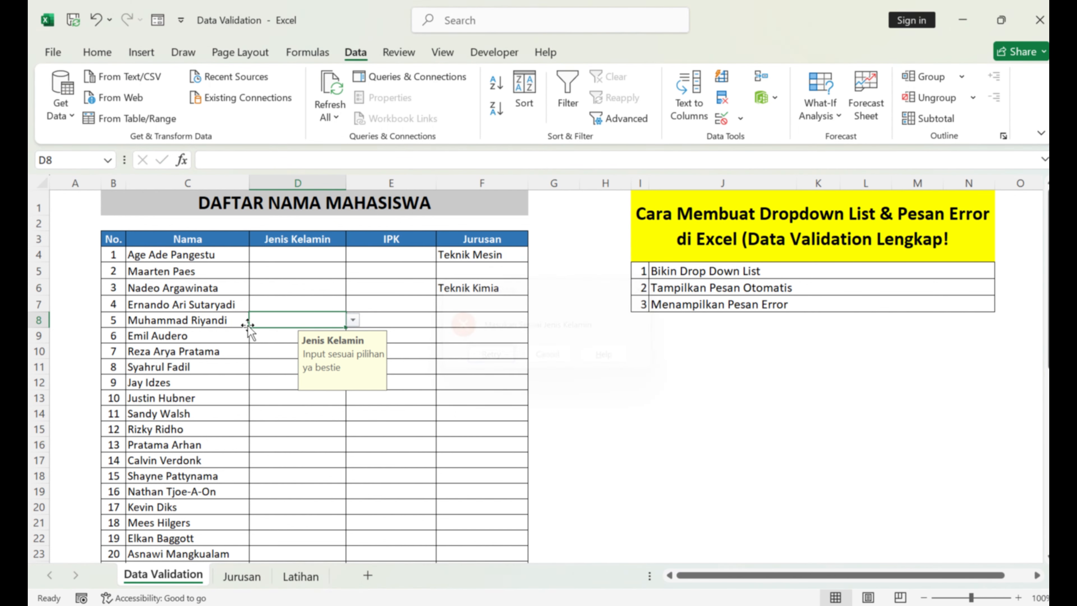
pyautogui.click(353, 320)
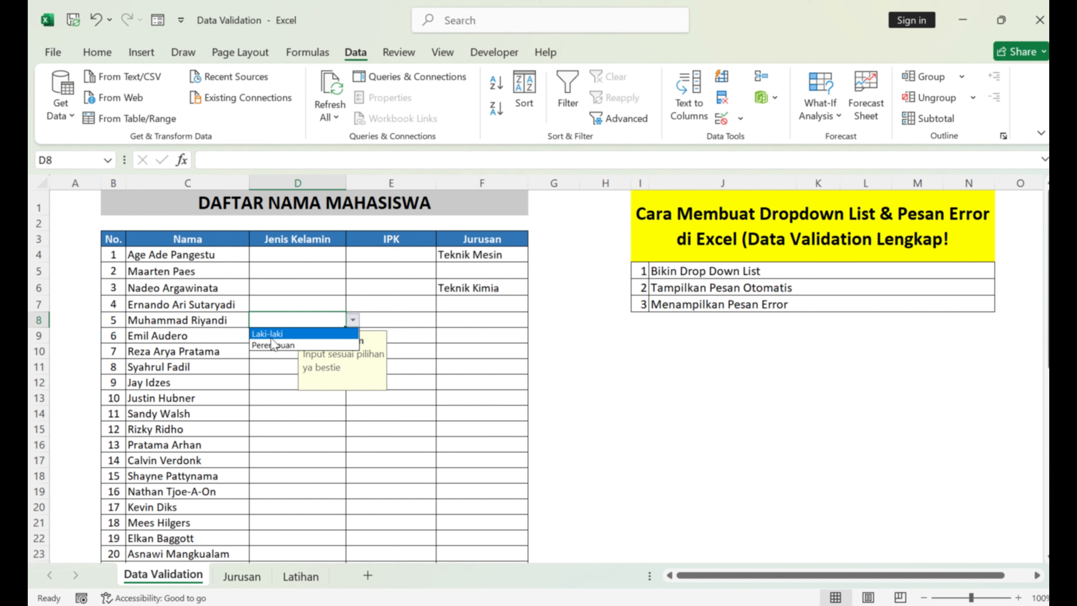
pyautogui.click(403, 308)
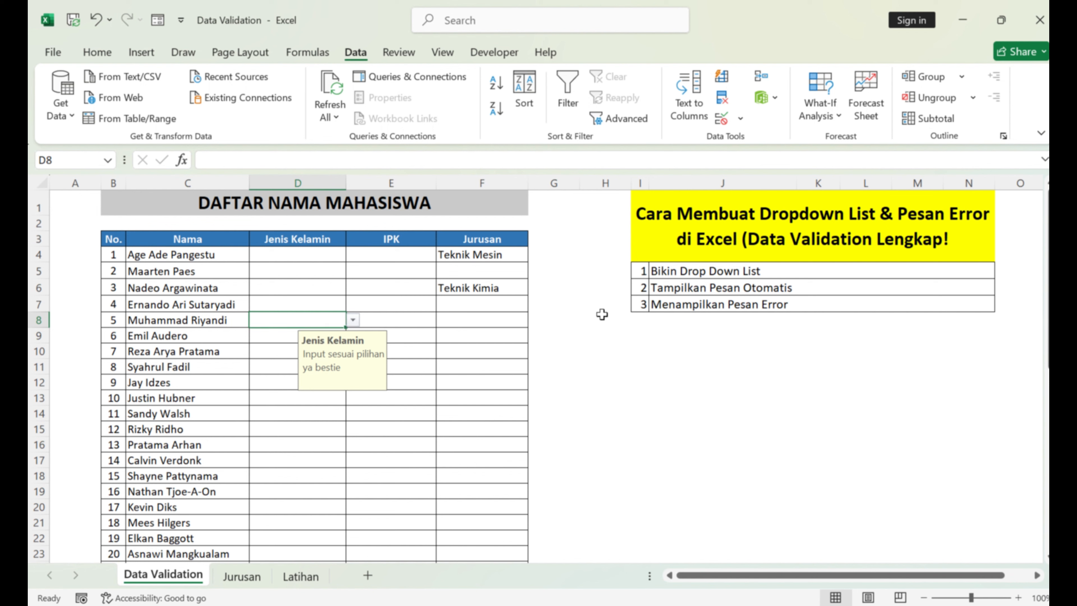
# Step: Review the yellow tutorial title and the topics listed beneath it in cells J5 to J7
pyautogui.click(653, 228)
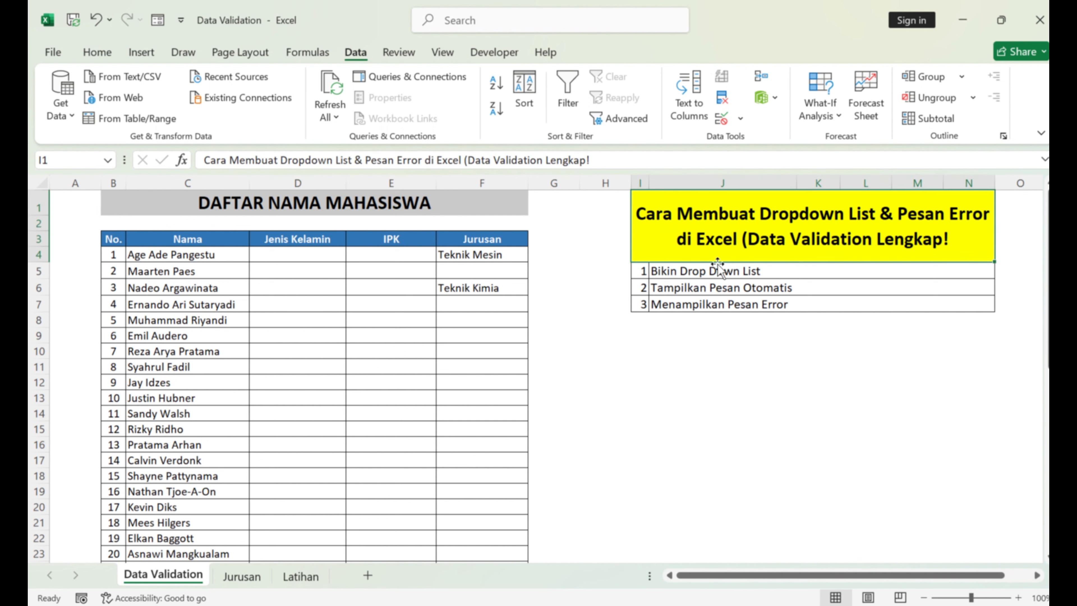
pyautogui.click(703, 276)
pyautogui.click(718, 290)
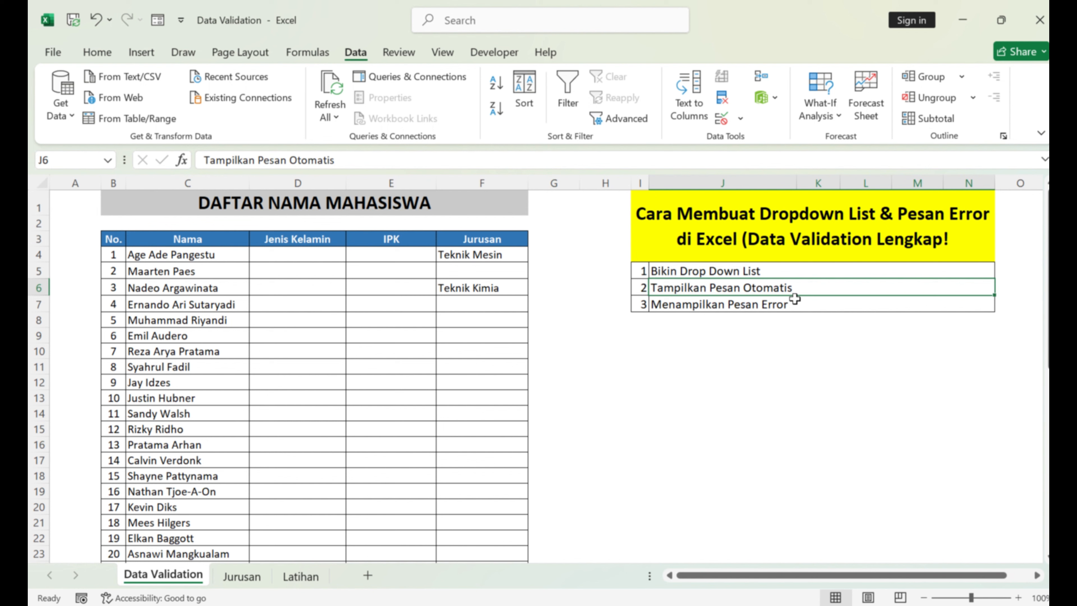
pyautogui.click(684, 310)
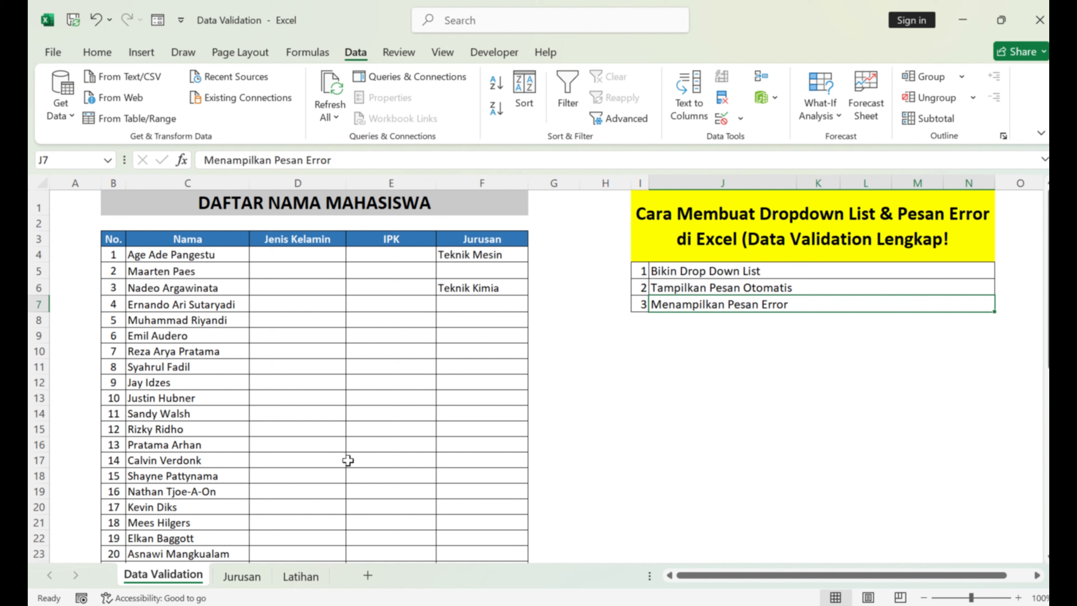
# Step: Look over the student table on the Latihan sheet and the list of majors on the Jurusan sheet, ending on Latihan
pyautogui.click(289, 578)
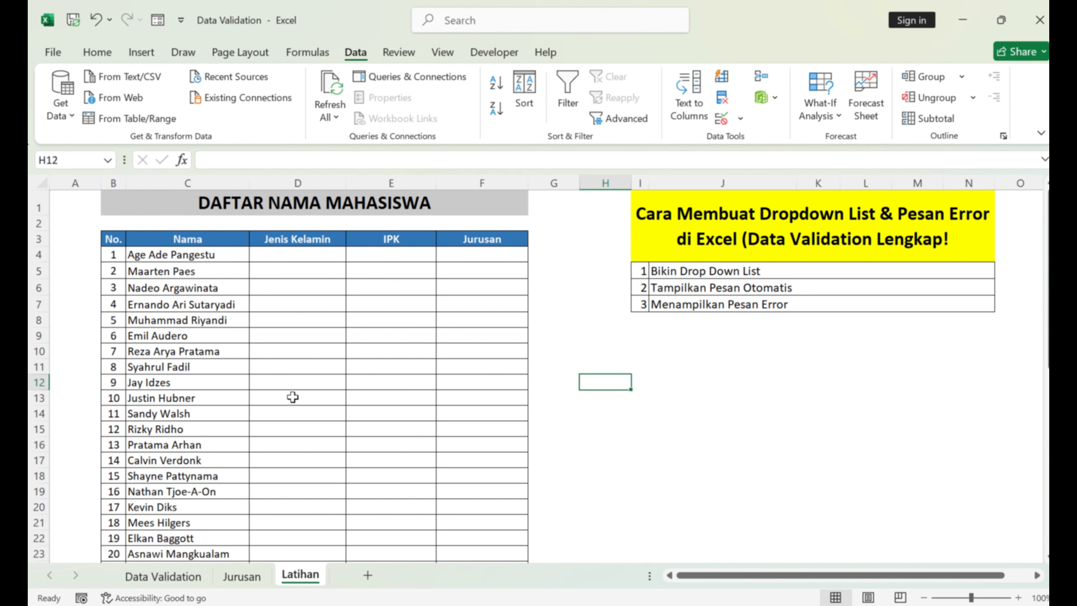
pyautogui.scroll(-1, 419, 303)
pyautogui.scroll(1, 425, 310)
pyautogui.moveTo(112, 238); pyautogui.dragTo(438, 421)
pyautogui.click(313, 271)
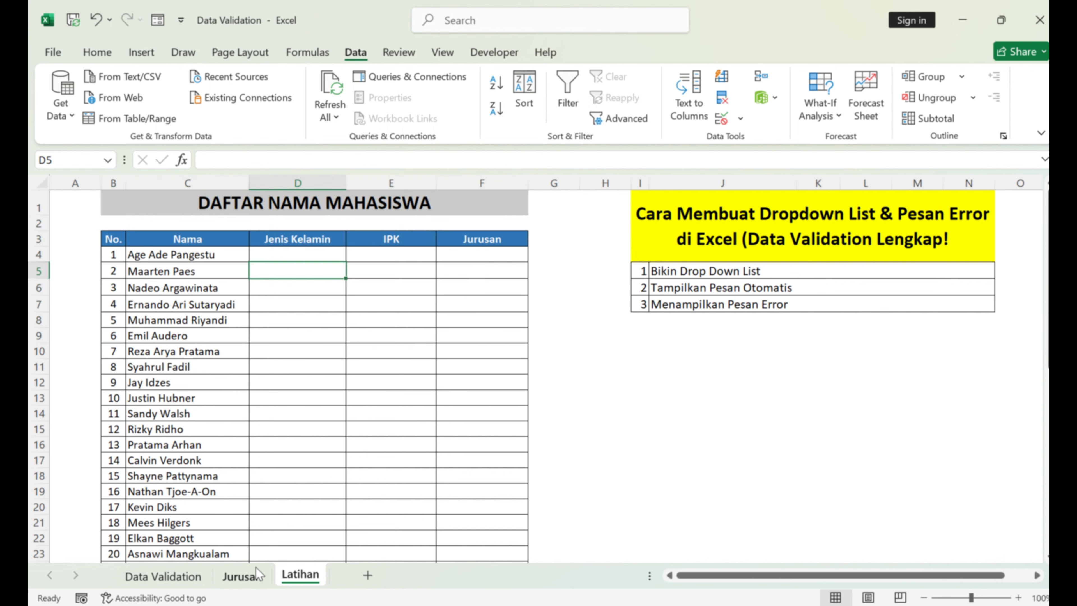
pyautogui.click(254, 575)
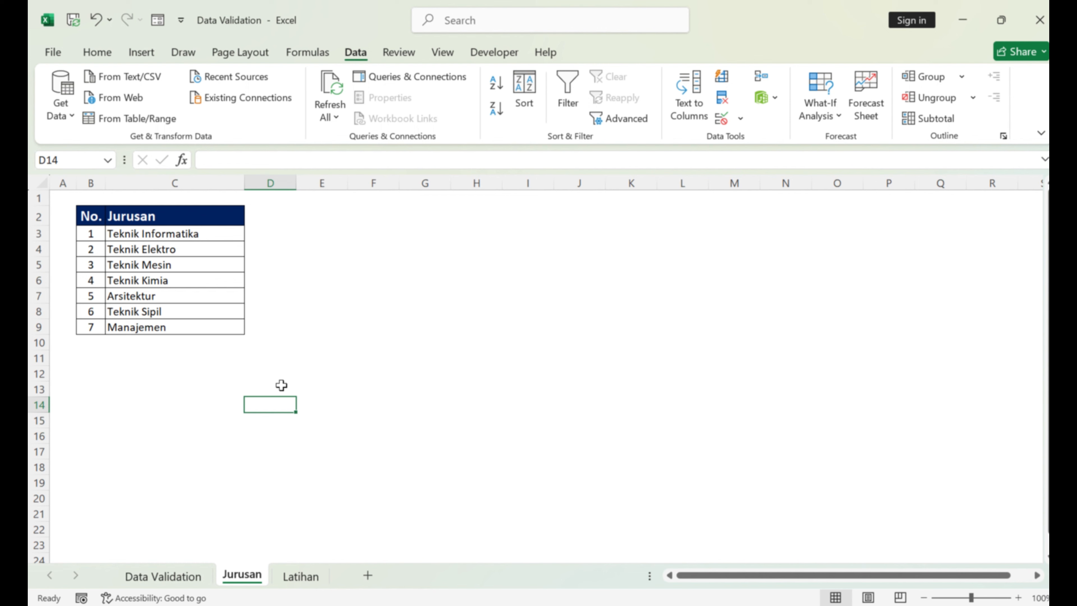
pyautogui.click(300, 576)
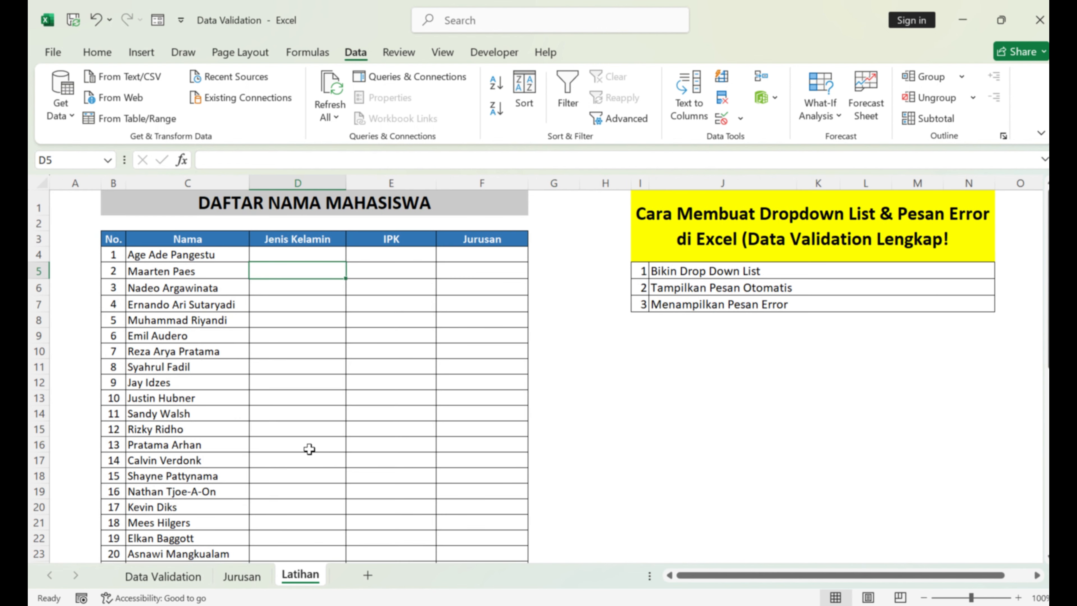
# Step: Apply a List data validation with the source Laki-laki;Perempuan to cell D4 and check its dropdown options
pyautogui.click(318, 255)
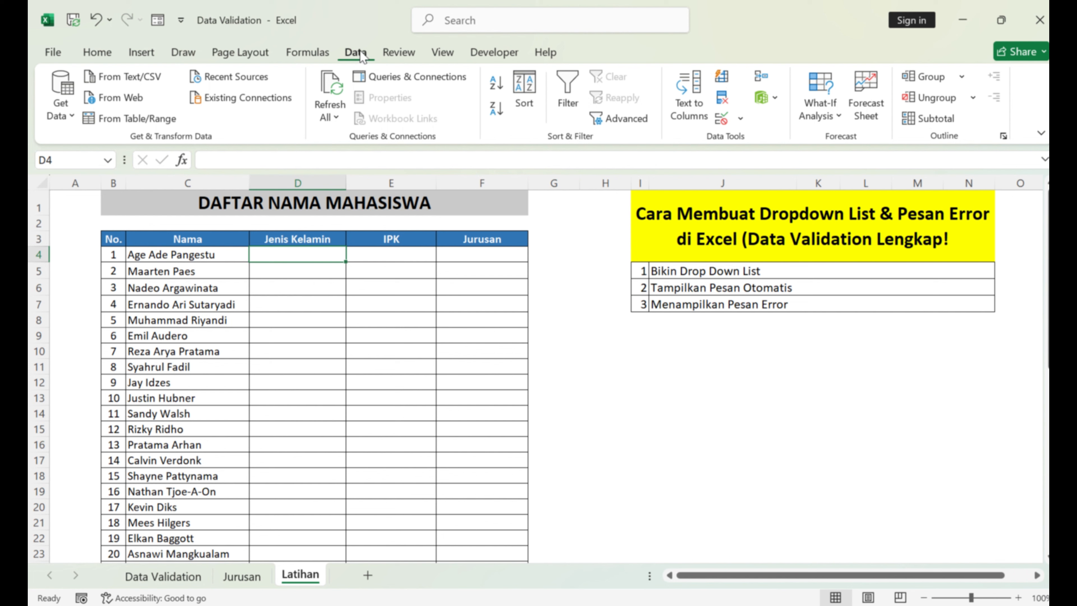
pyautogui.click(740, 120)
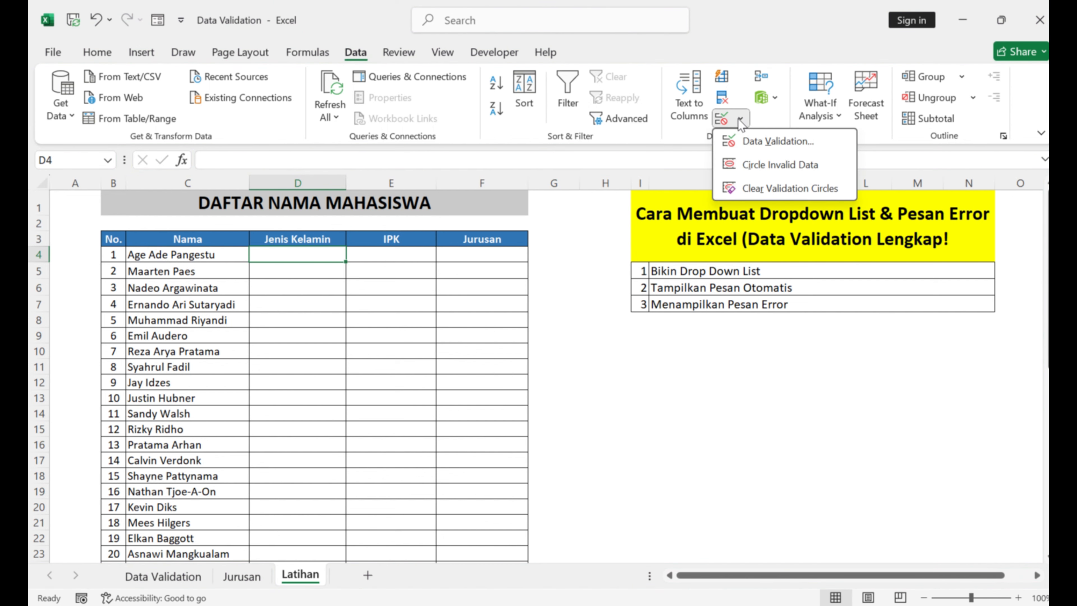
pyautogui.click(749, 142)
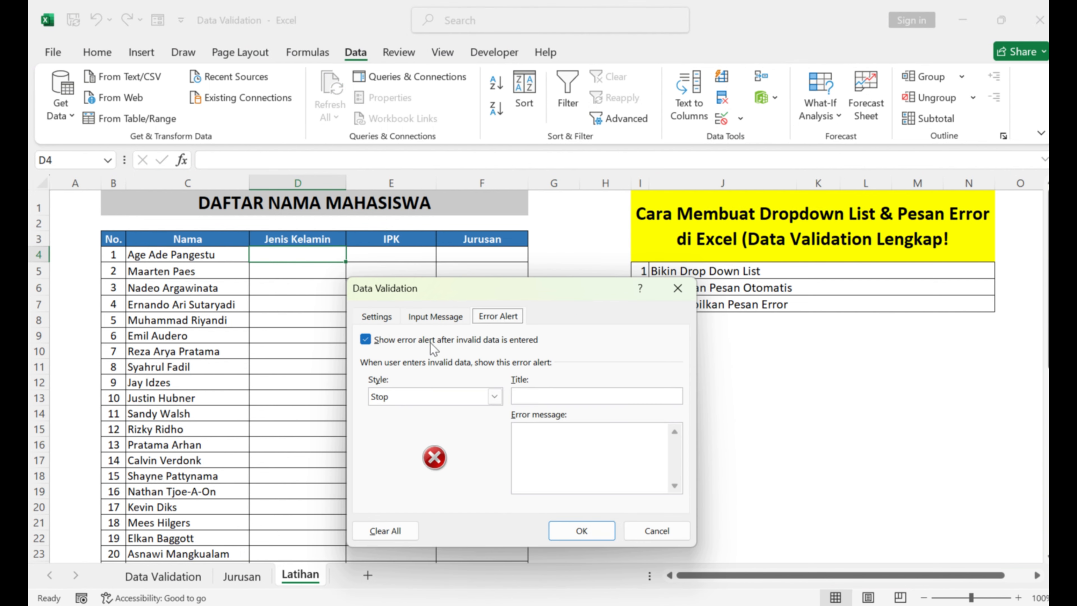
pyautogui.click(383, 318)
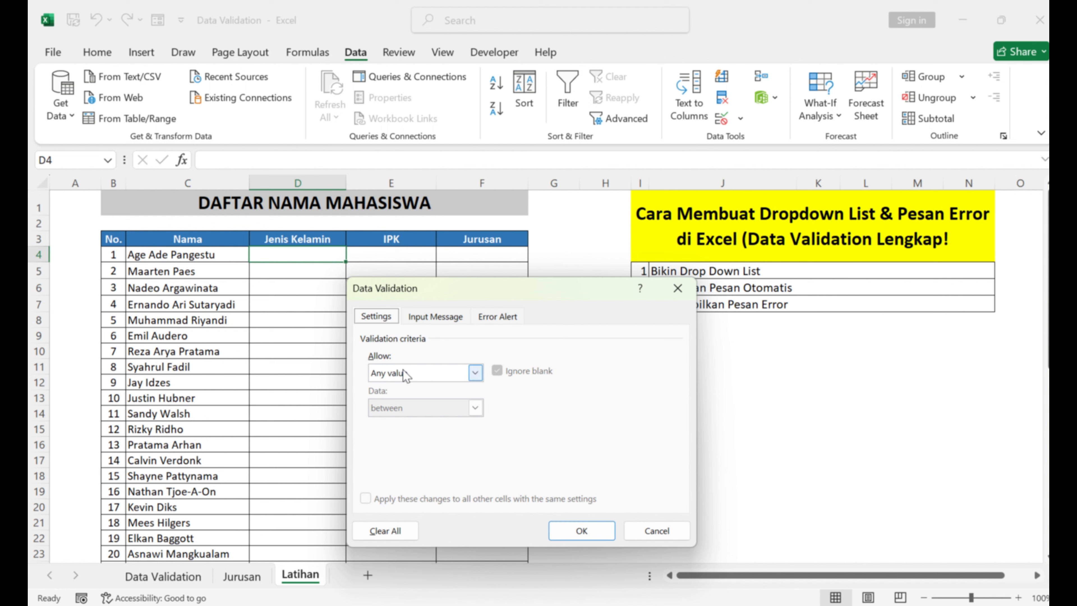
pyautogui.click(475, 375)
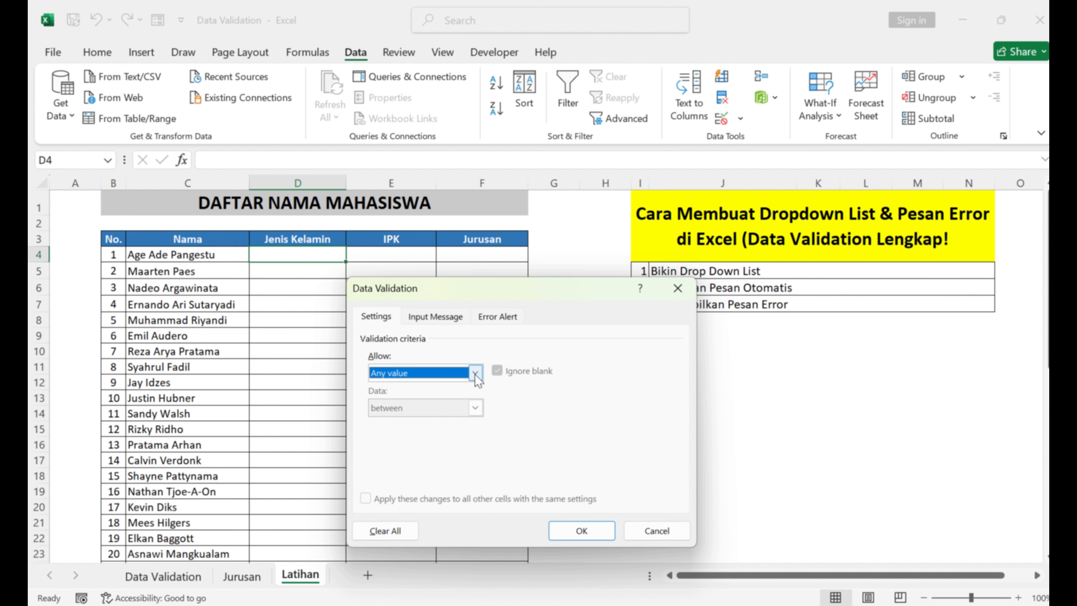
pyautogui.click(380, 419)
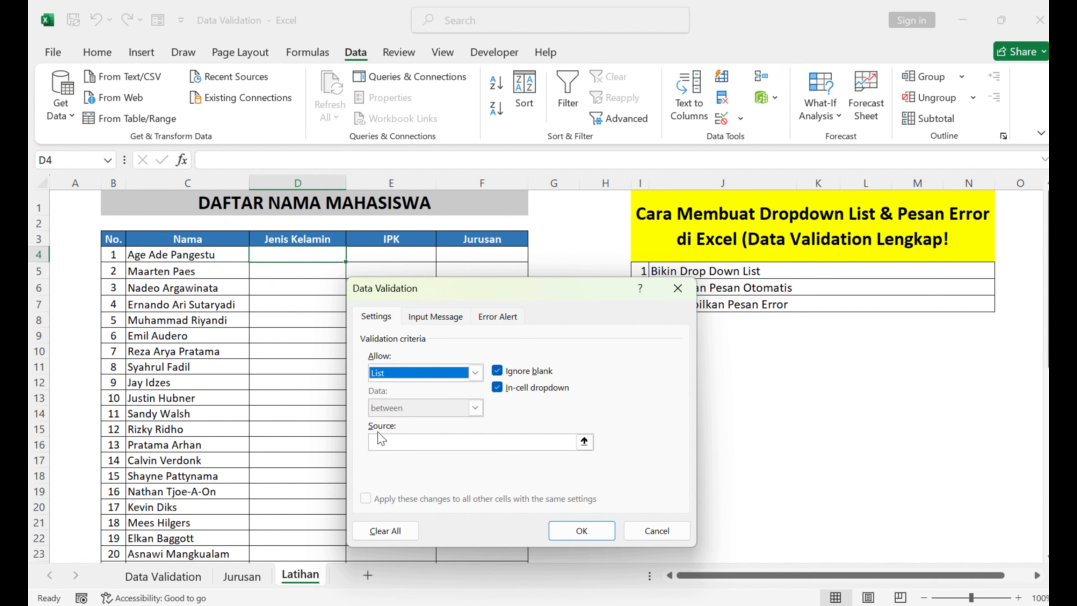
pyautogui.click(381, 441)
pyautogui.moveTo(424, 292); pyautogui.dragTo(455, 213)
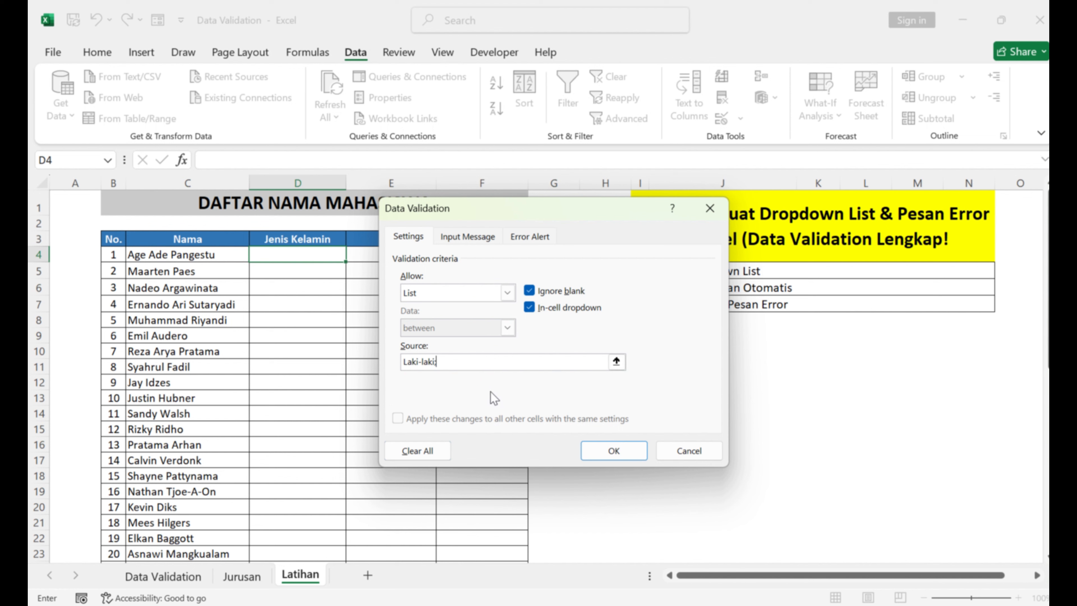
pyautogui.write('Perempuan')
pyautogui.click(606, 457)
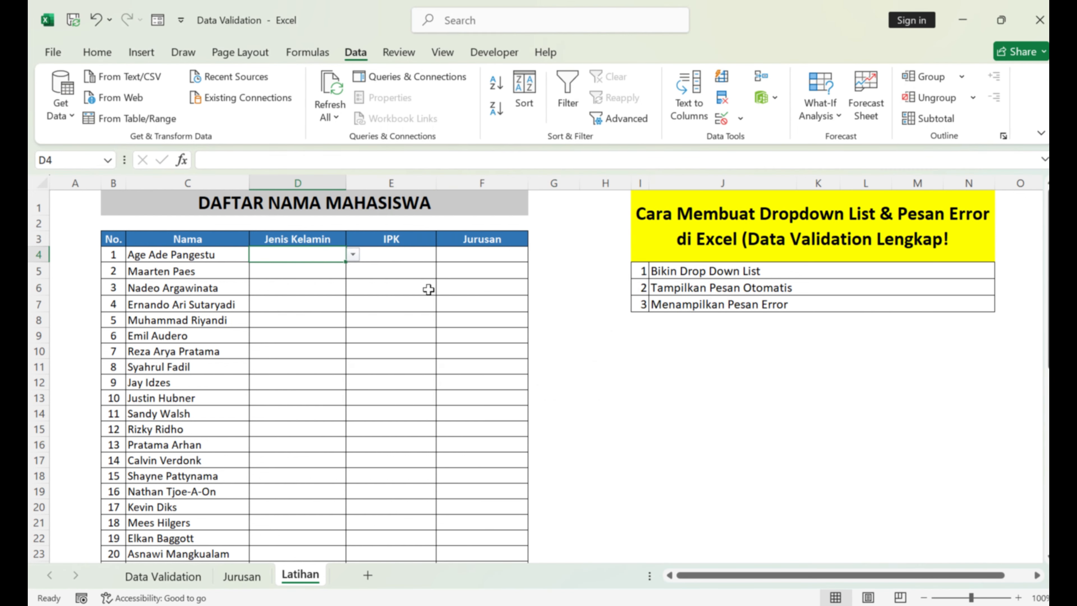
pyautogui.click(355, 257)
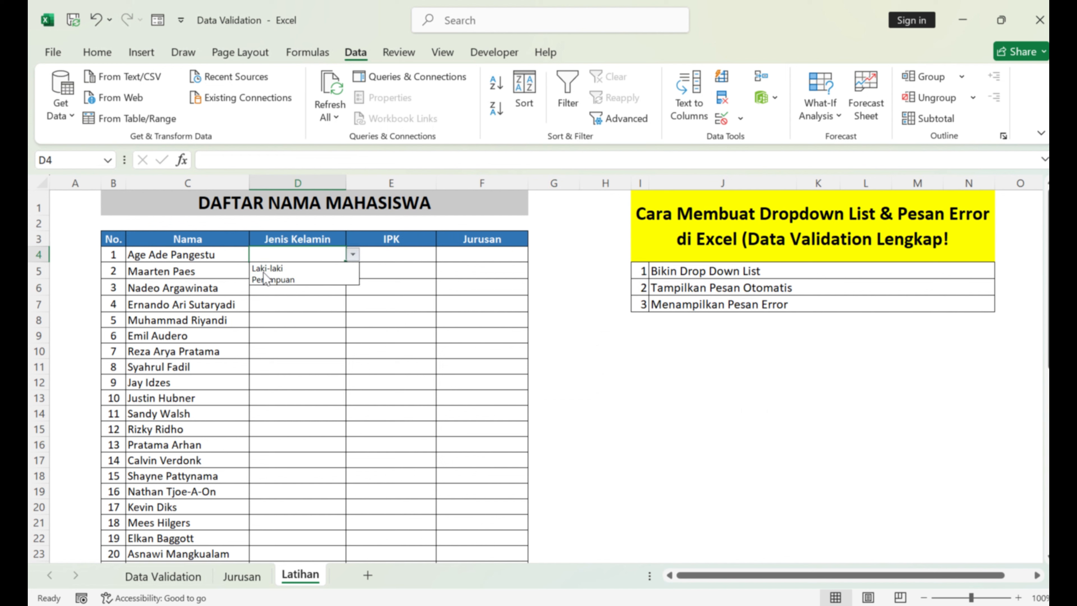
pyautogui.click(320, 253)
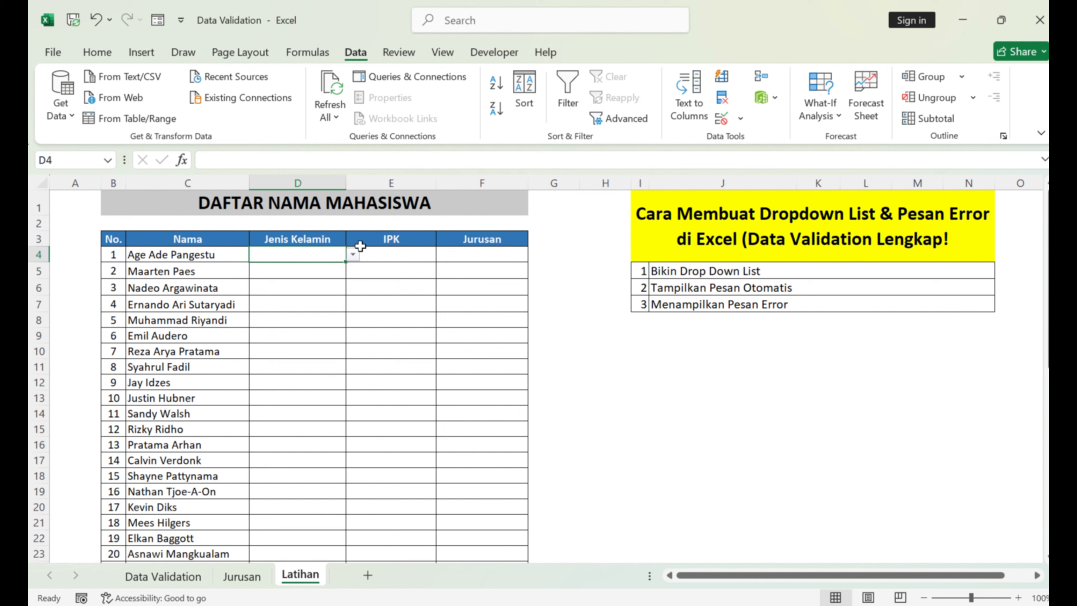
pyautogui.click(462, 254)
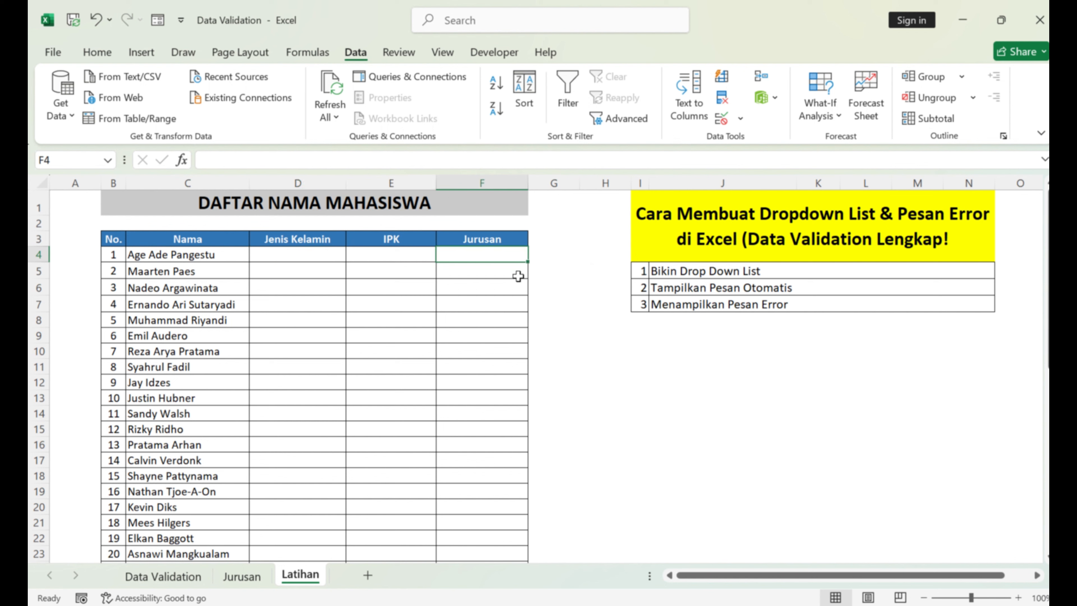
pyautogui.write('=')
pyautogui.press('BackSpace')
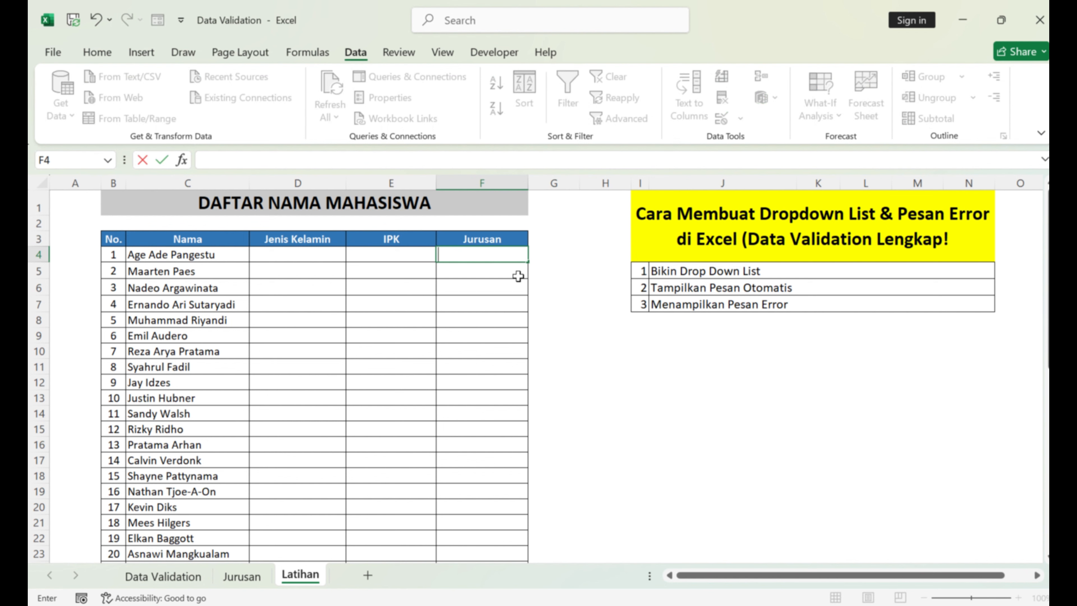
pyautogui.click(511, 291)
# Step: Apply a List data validation to the Jurusan cell F4 with the source =Jurusan!$C$3:$C$9
pyautogui.click(486, 257)
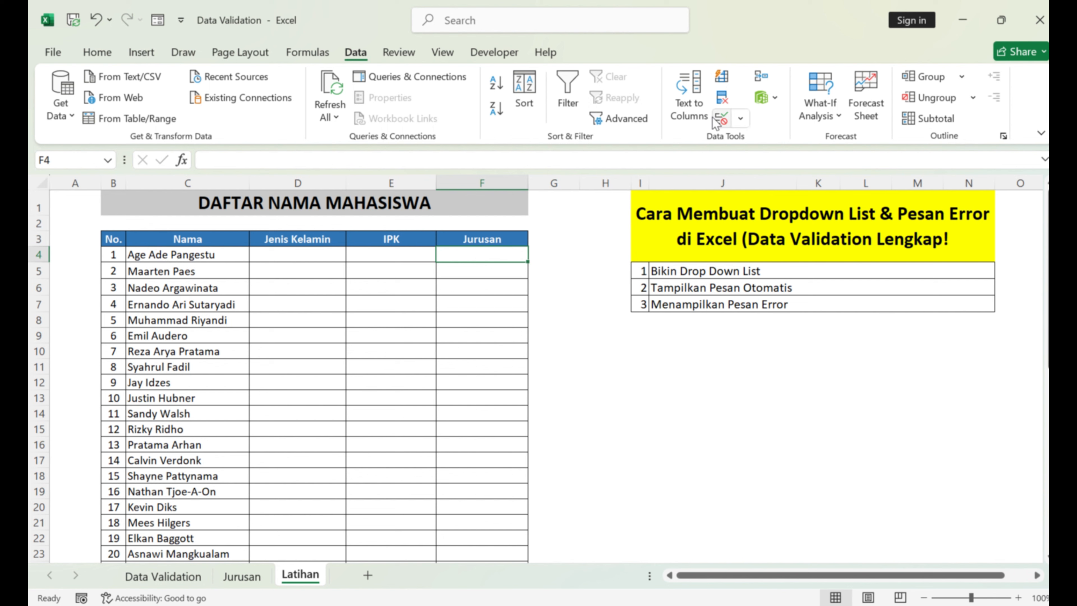
pyautogui.click(740, 119)
pyautogui.click(744, 141)
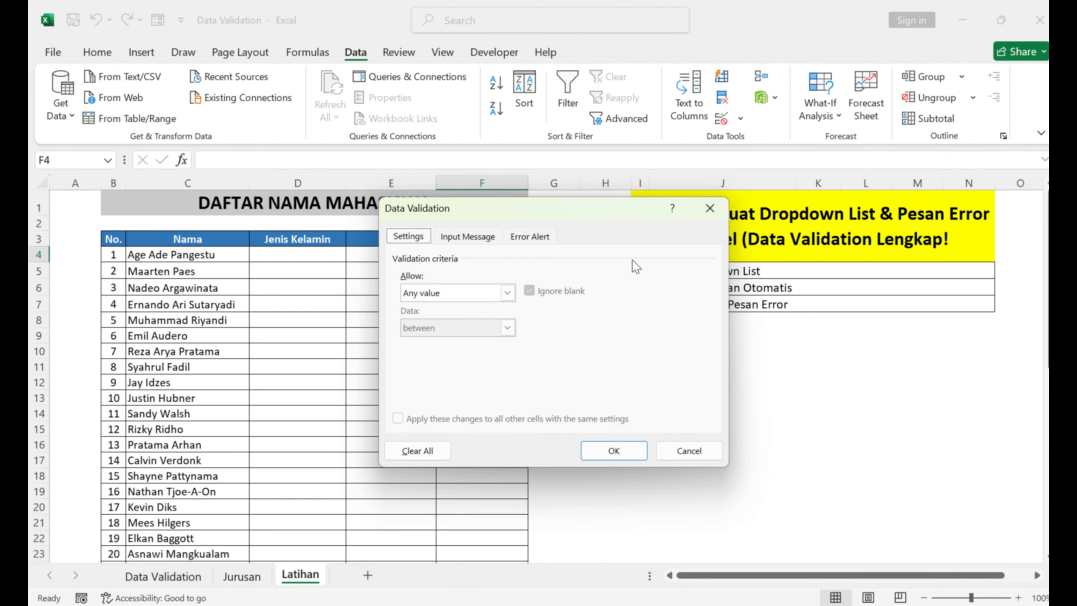
pyautogui.click(506, 294)
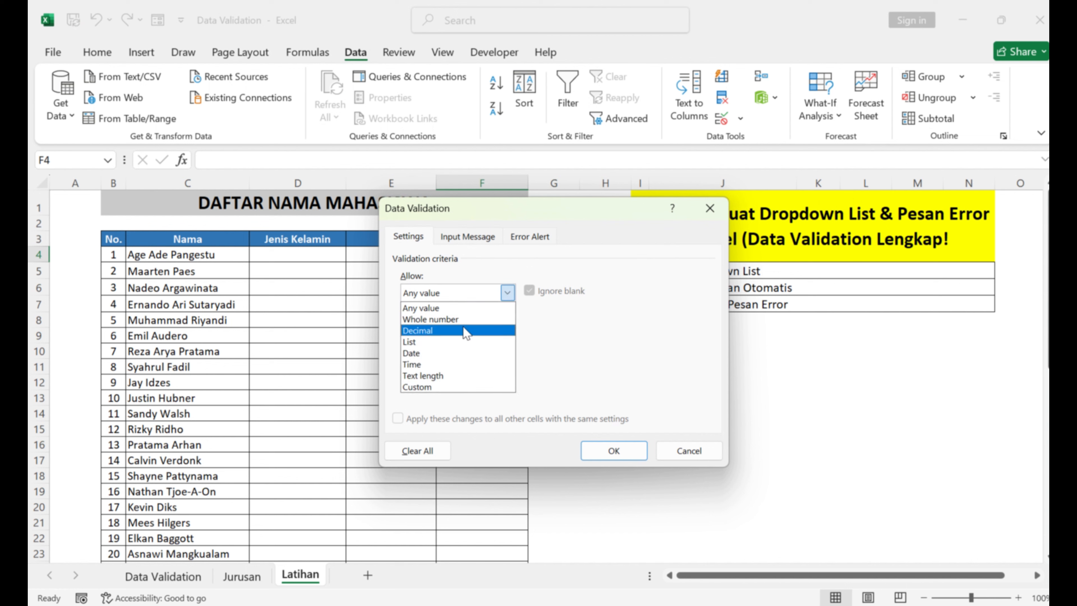
pyautogui.click(435, 346)
pyautogui.click(432, 362)
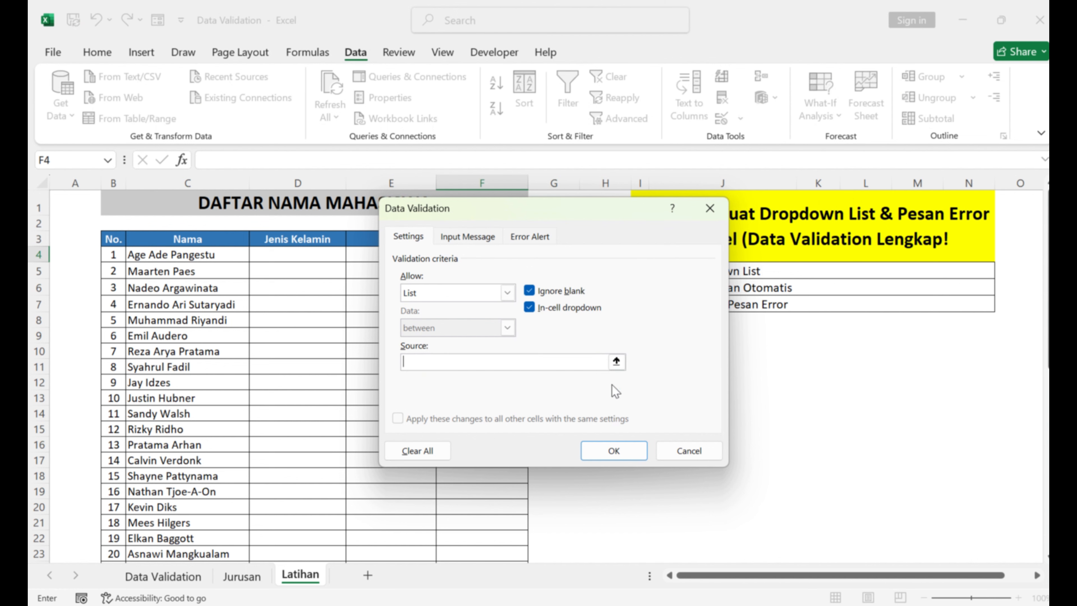
pyautogui.moveTo(542, 212); pyautogui.dragTo(725, 225)
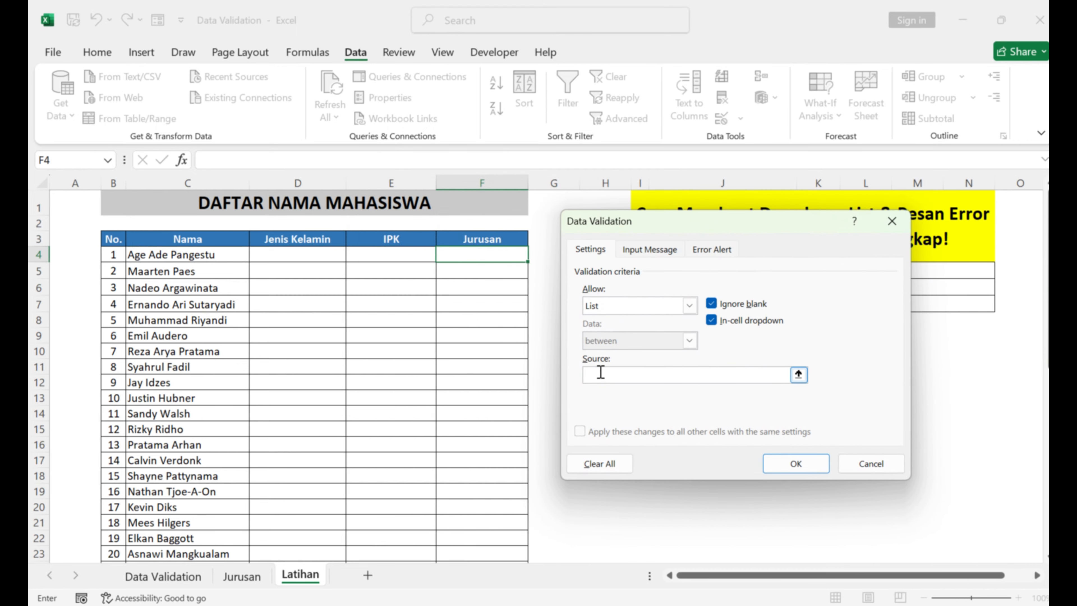
pyautogui.click(252, 578)
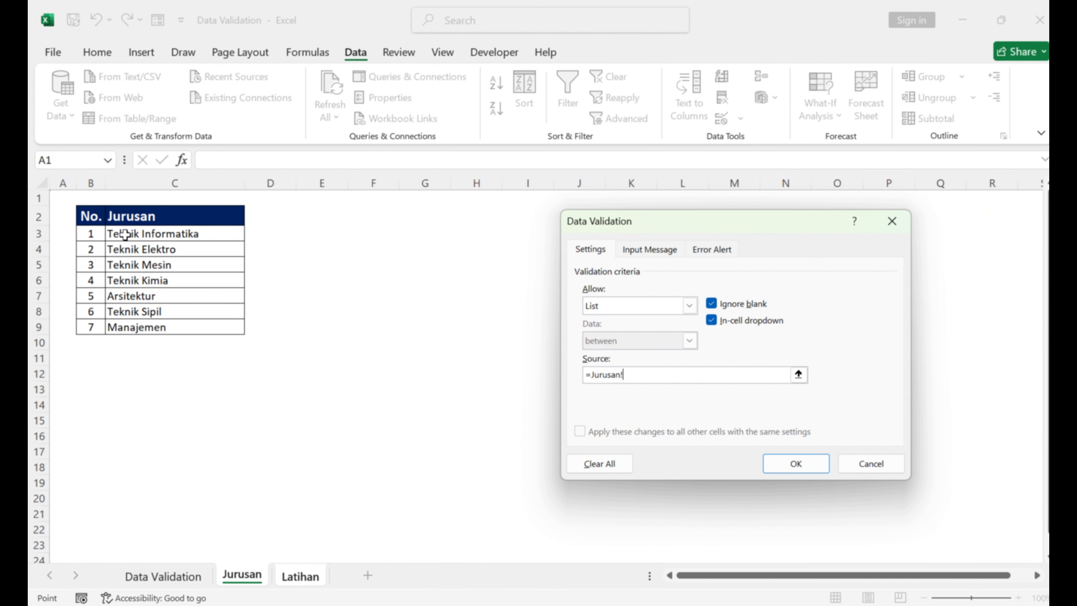
pyautogui.moveTo(123, 234); pyautogui.dragTo(143, 326)
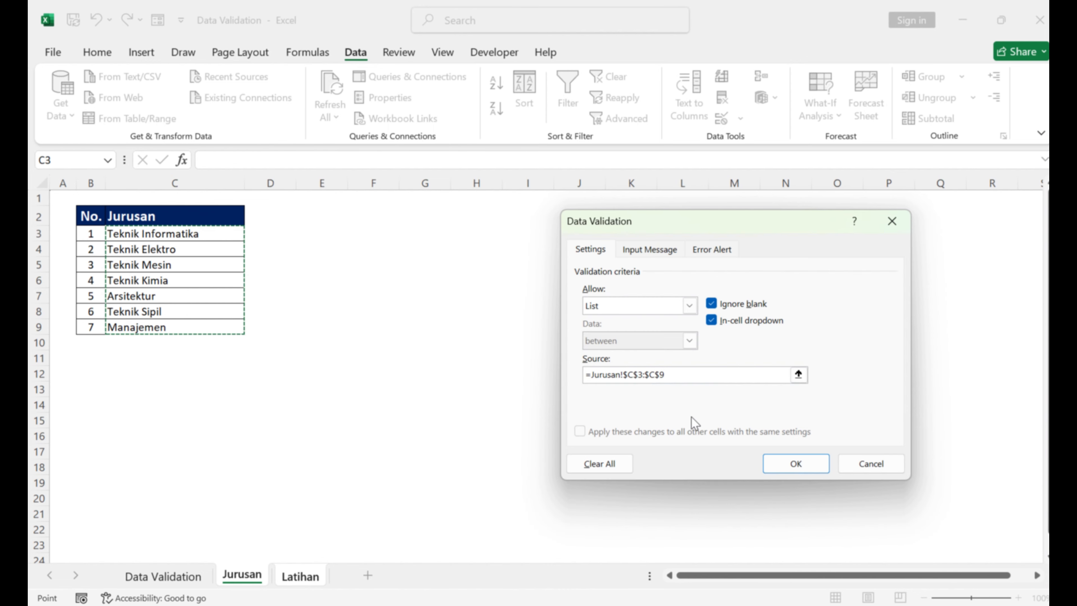
pyautogui.click(788, 463)
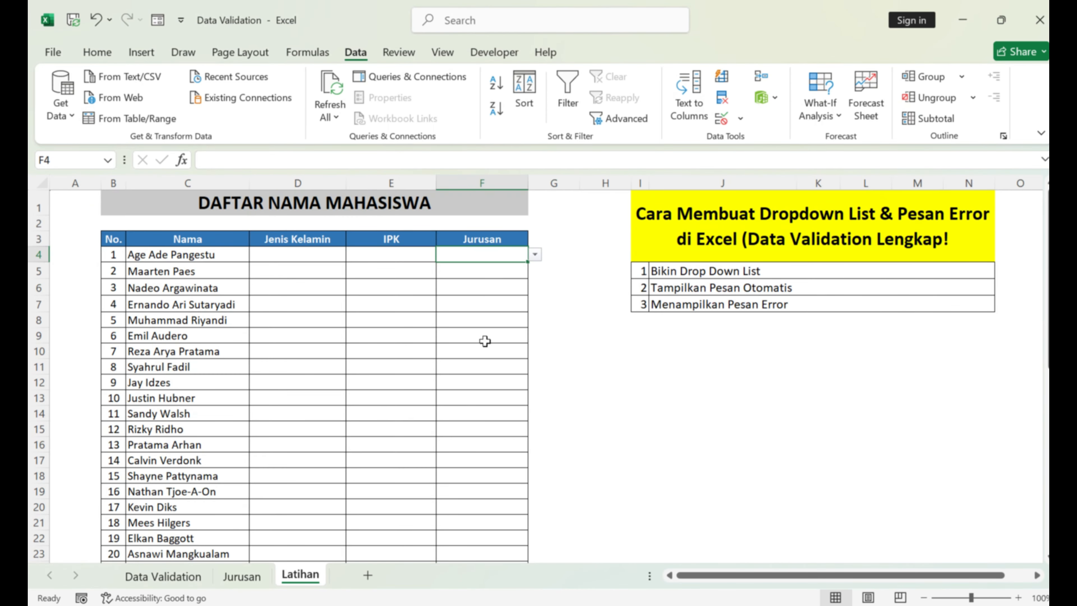
# Step: Try the dropdown in F4 by choosing Teknik Mesin and Teknik Kimia, and clear the cell again
pyautogui.click(535, 255)
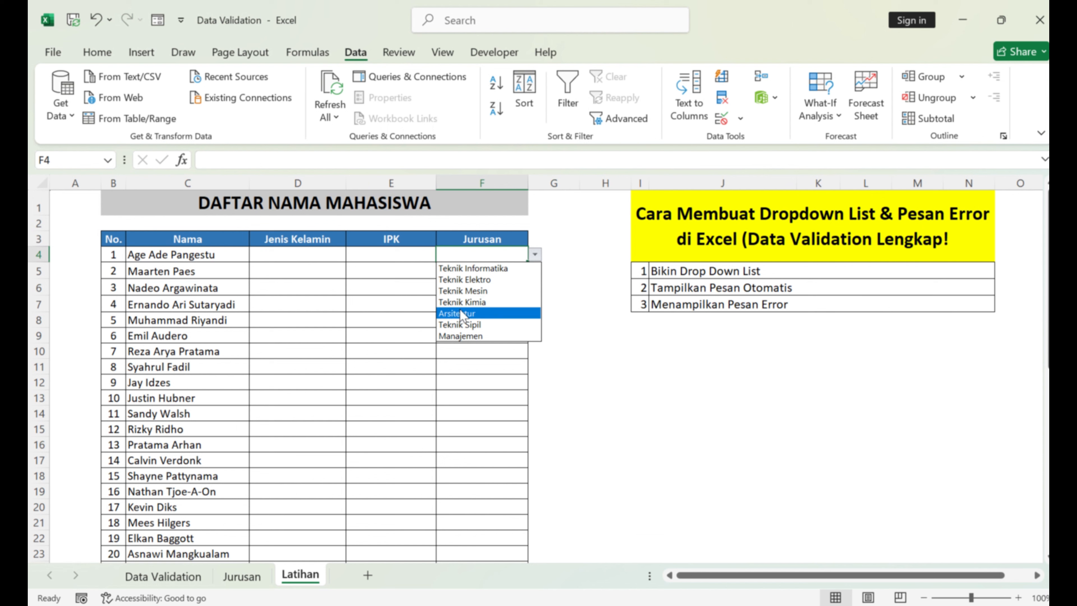
pyautogui.click(501, 291)
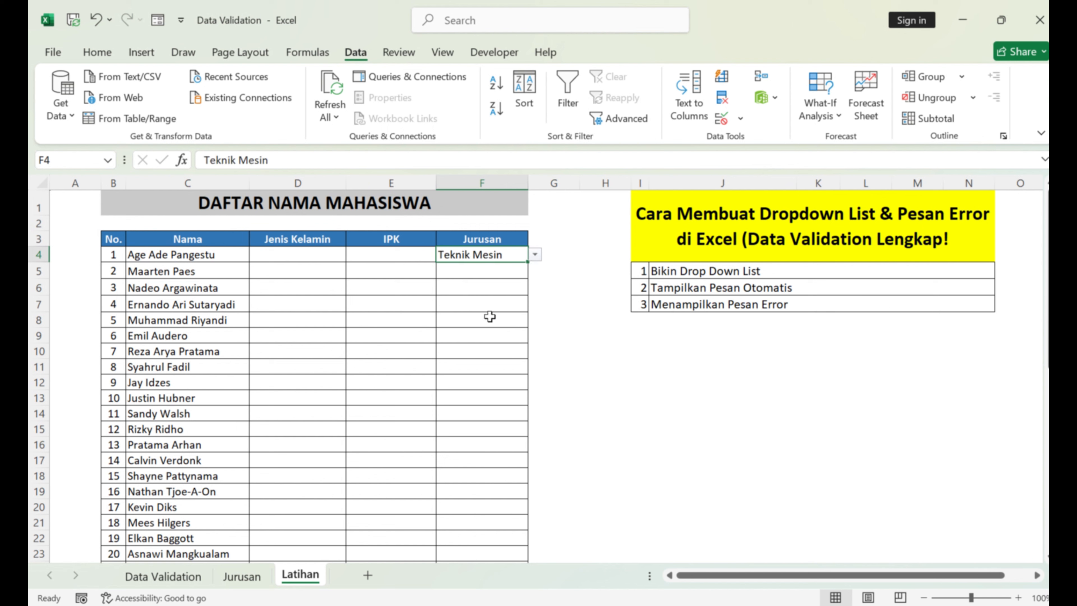
pyautogui.click(535, 255)
pyautogui.click(481, 302)
pyautogui.press('BackSpace')
pyautogui.click(475, 320)
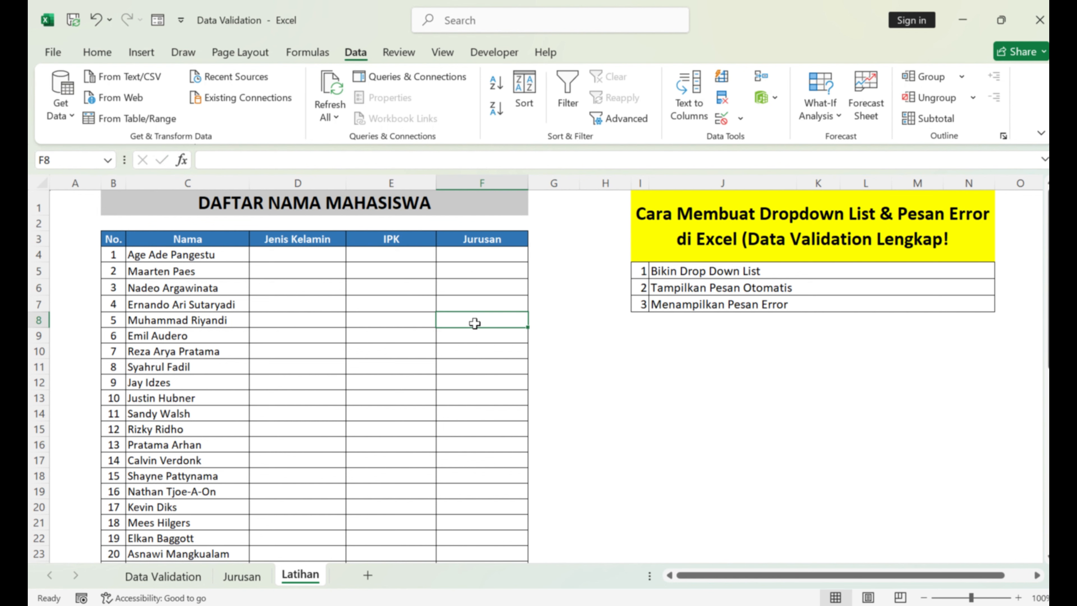
# Step: Copy the dropdown of F4 down the Jurusan column to F46 and check it in F42
pyautogui.click(488, 255)
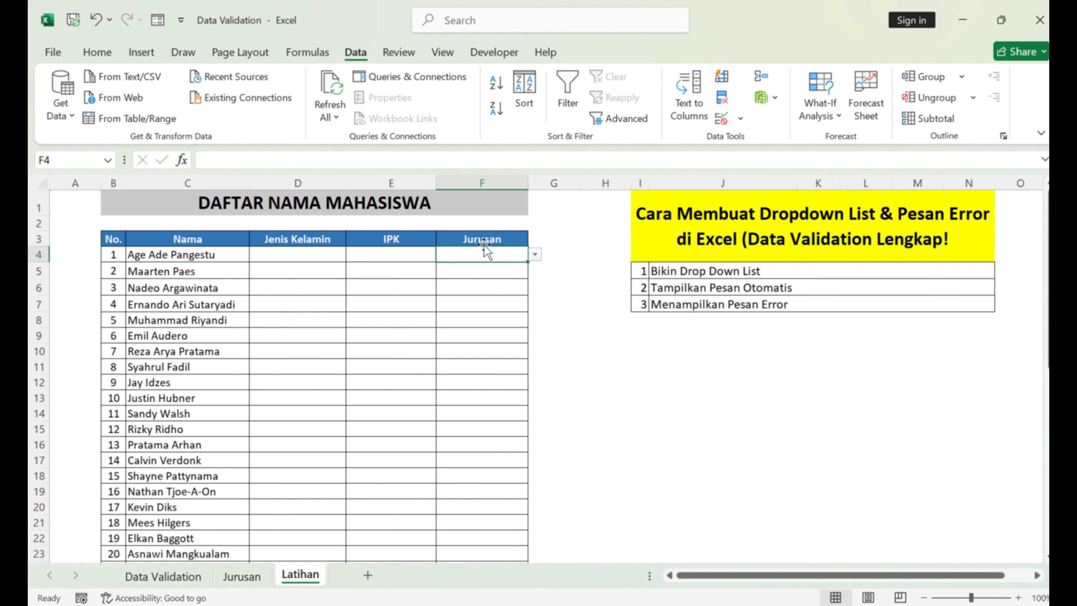
pyautogui.moveTo(528, 262); pyautogui.dragTo(500, 530)
pyautogui.click(502, 418)
pyautogui.click(501, 462)
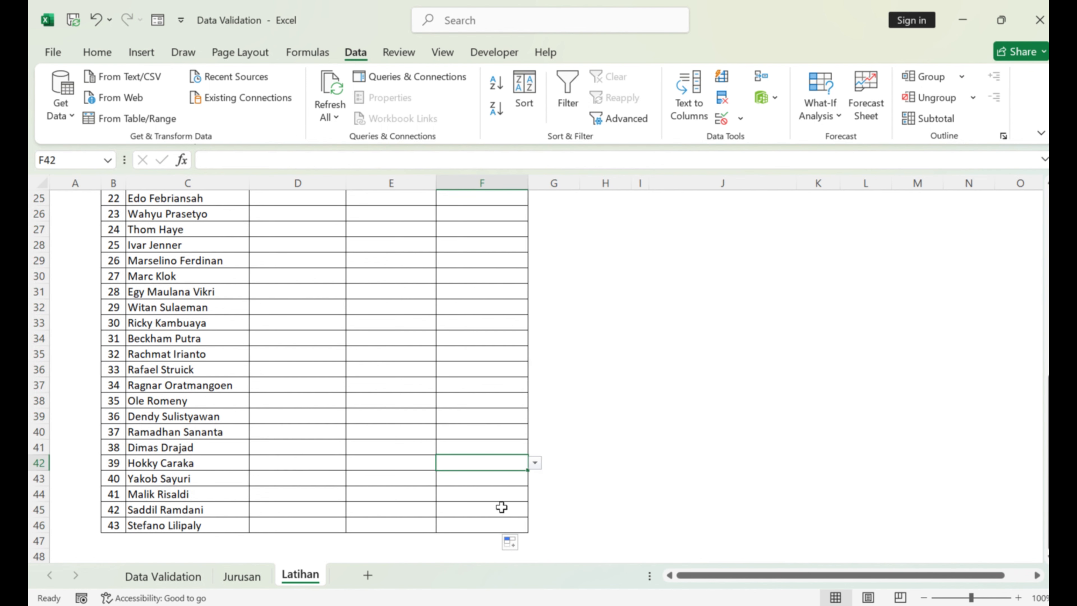
pyautogui.click(536, 462)
# Step: Inspect the Jenis Kelamin dropdown in cell D4
pyautogui.scroll(8, 455, 322)
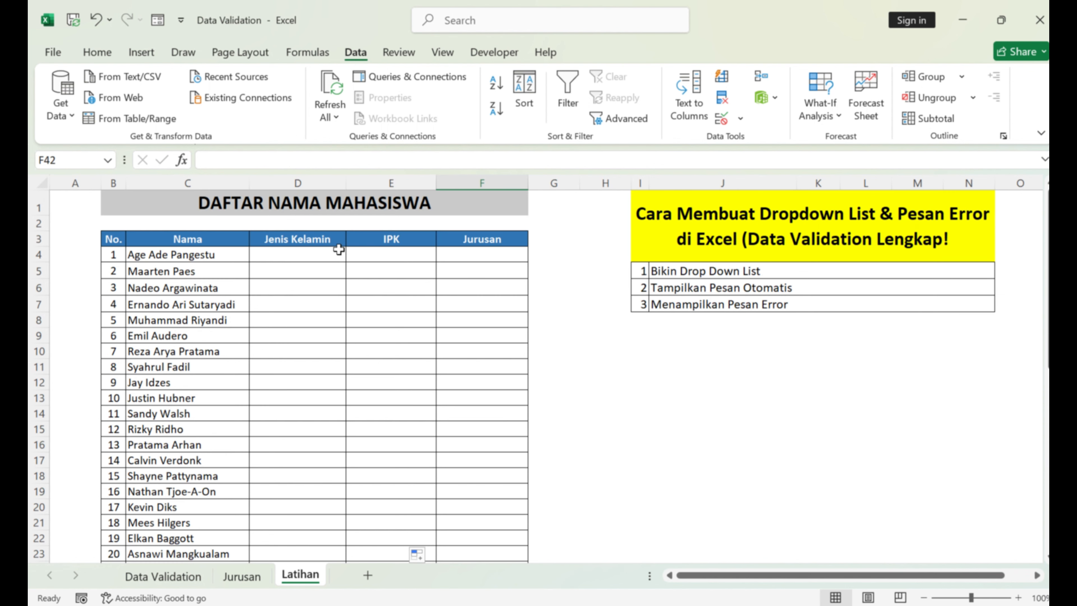
pyautogui.click(337, 253)
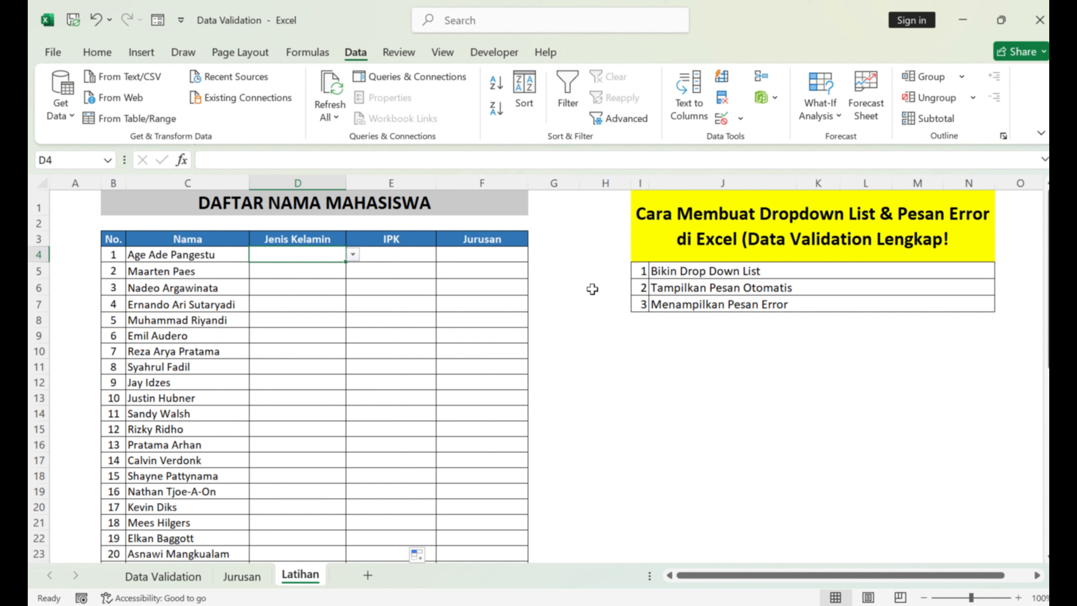
pyautogui.click(298, 285)
pyautogui.click(309, 255)
pyautogui.press('Down')
pyautogui.press('Down')
pyautogui.click(317, 255)
pyautogui.click(352, 254)
# Step: Copy the dropdown of D4 down the Jenis Kelamin column to row 17 and check it in D6
pyautogui.click(337, 256)
pyautogui.moveTo(346, 262); pyautogui.dragTo(341, 467)
pyautogui.click(320, 321)
pyautogui.click(291, 258)
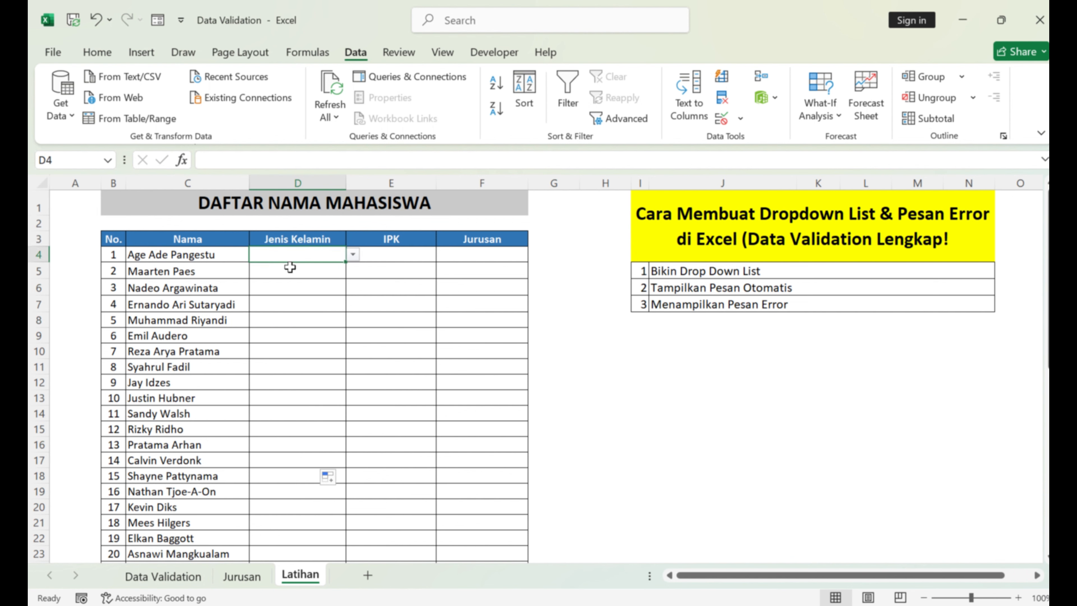
pyautogui.click(328, 316)
pyautogui.click(299, 292)
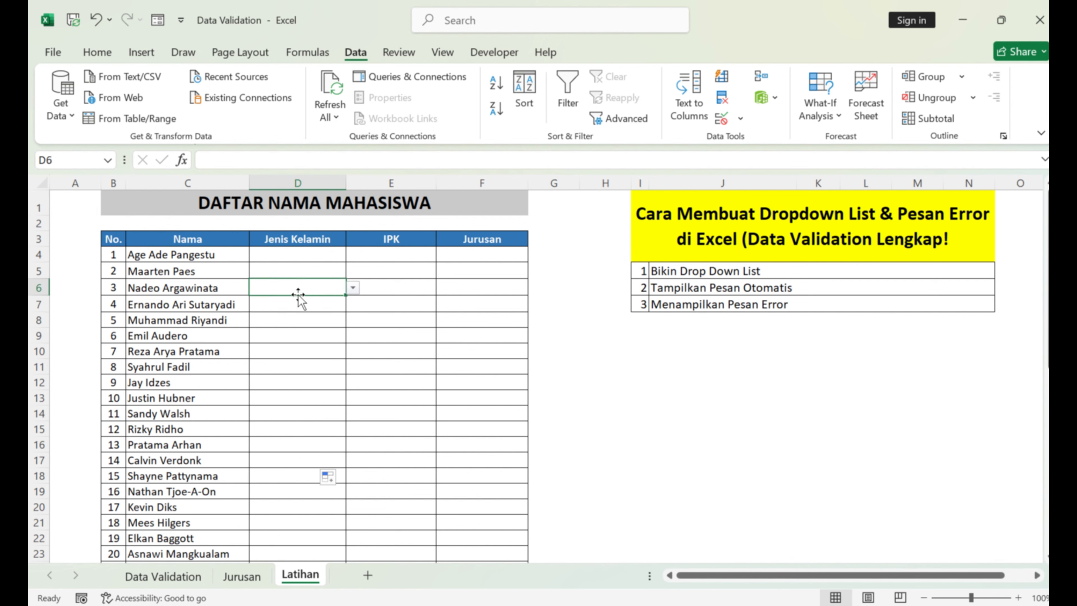
pyautogui.click(353, 288)
pyautogui.click(311, 272)
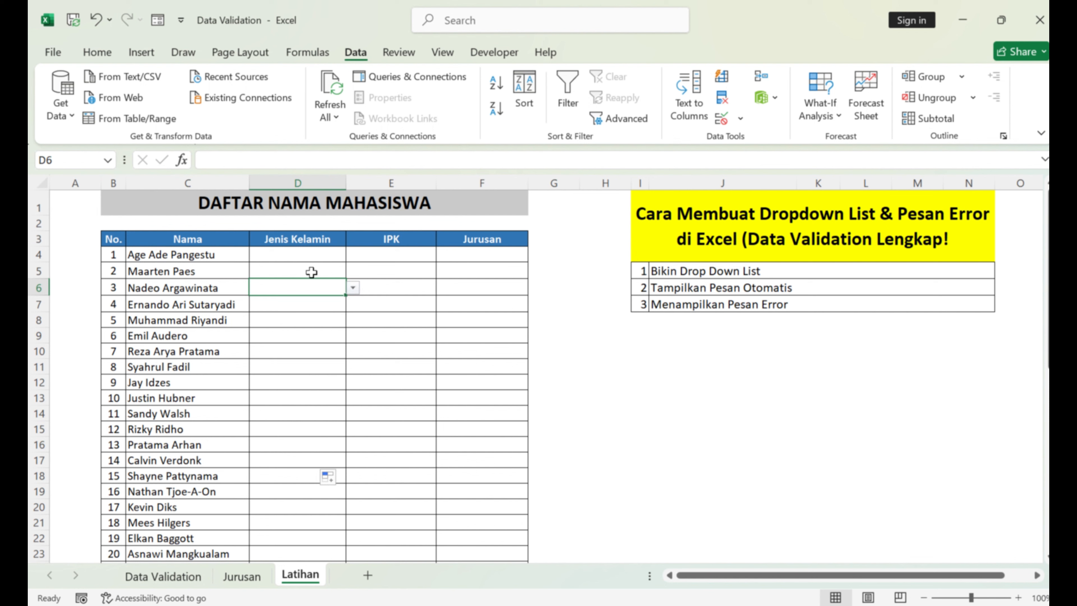
# Step: Add an input message to D4's data validation with the title Jenis Kelamin and the text "Pilih data yang sesuai"
pyautogui.click(318, 259)
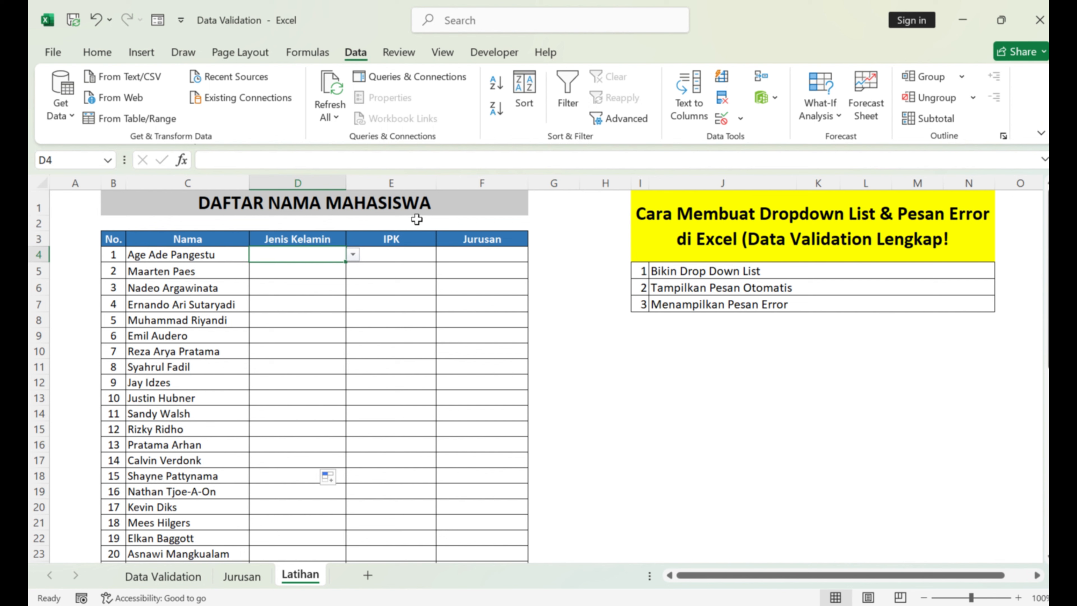
pyautogui.click(95, 54)
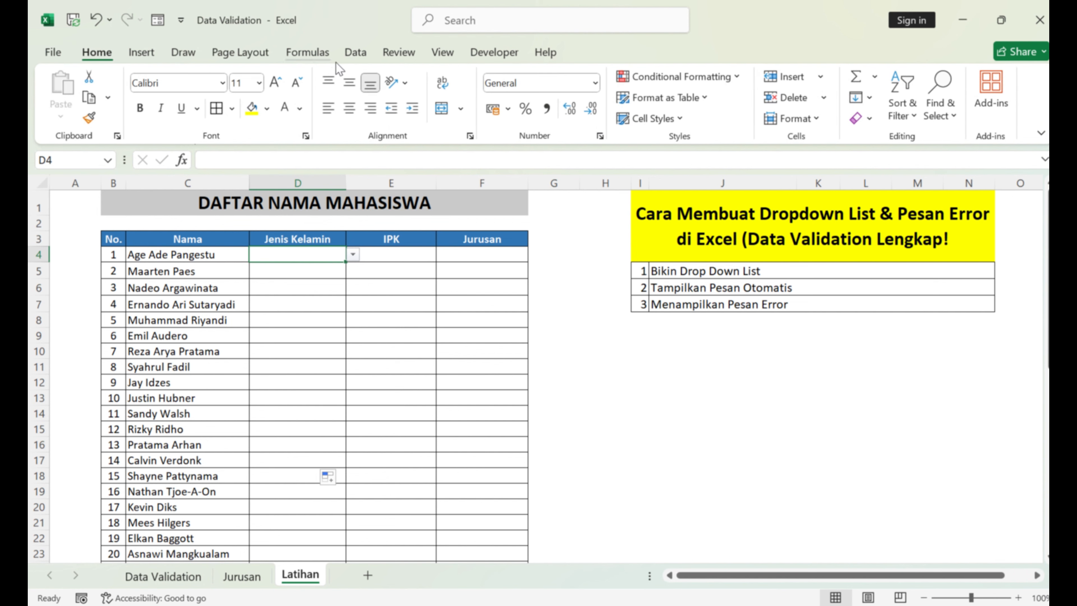
pyautogui.click(351, 56)
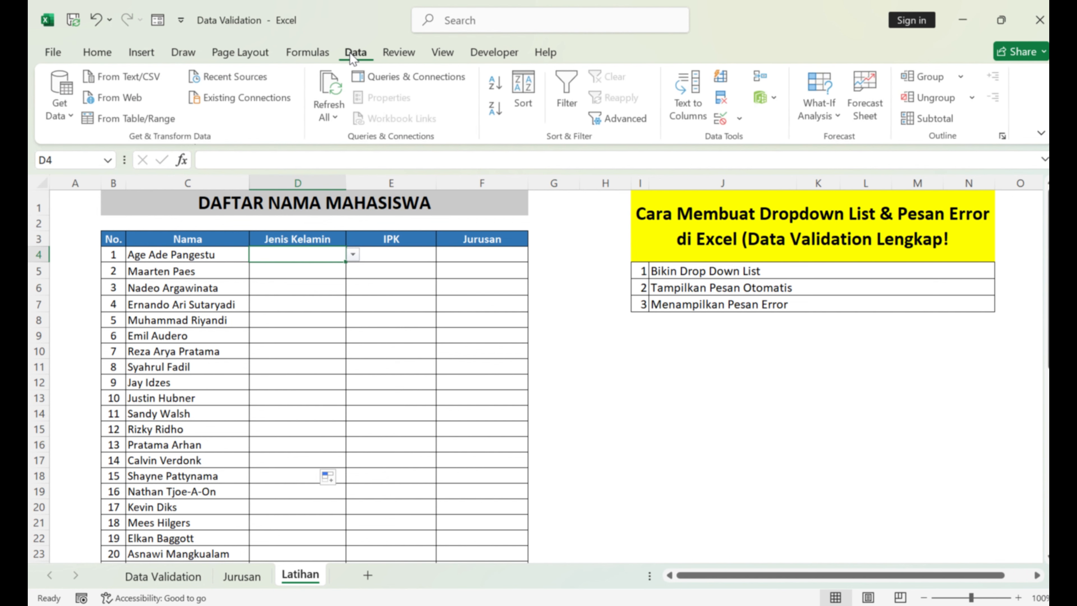
pyautogui.click(739, 123)
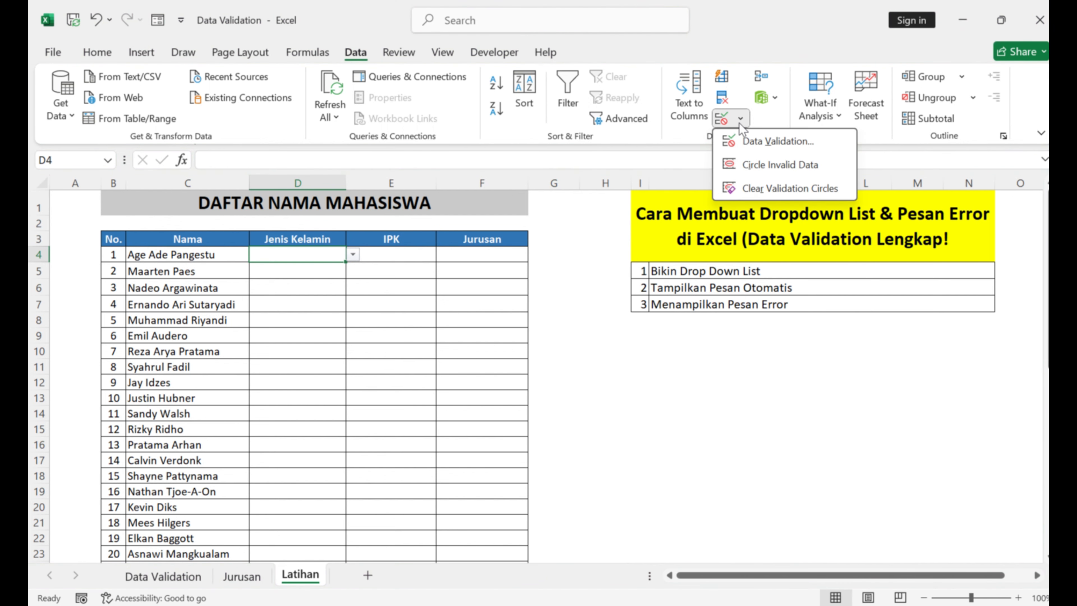
pyautogui.click(763, 143)
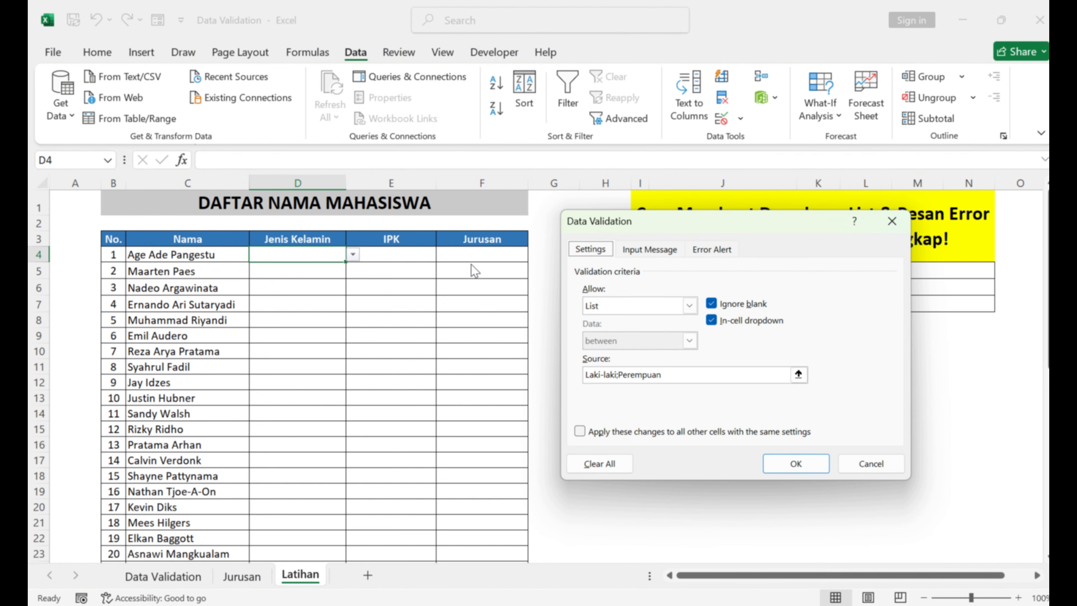
pyautogui.moveTo(688, 220); pyautogui.dragTo(437, 251)
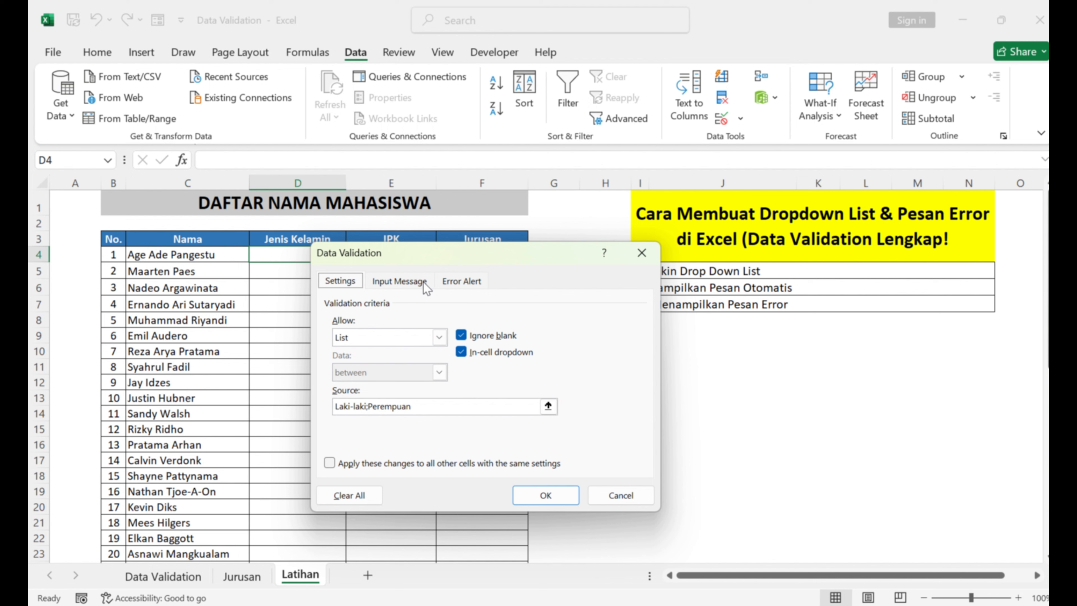
pyautogui.click(404, 280)
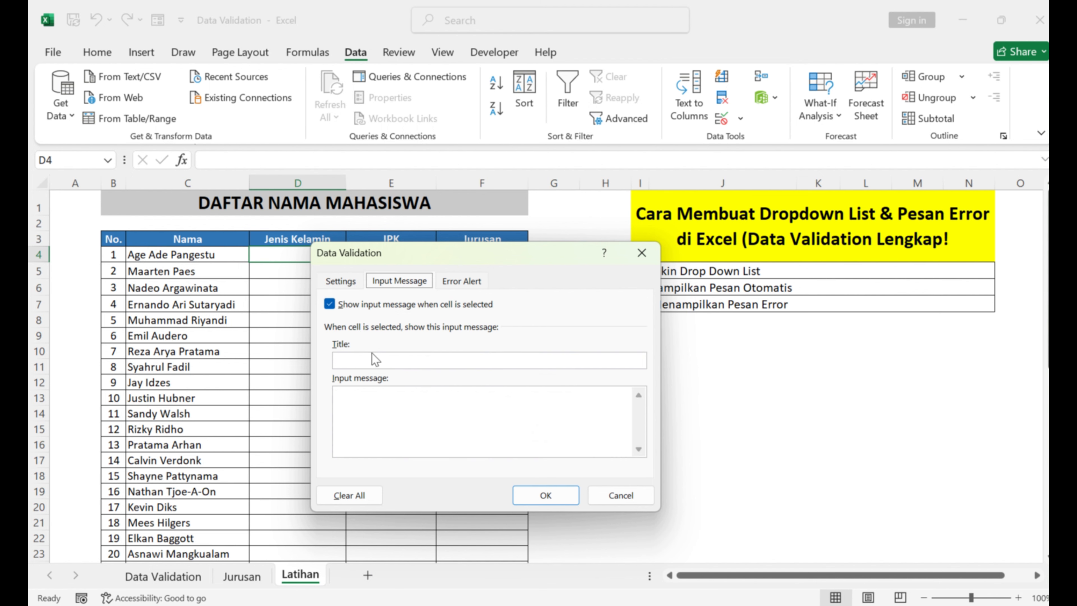
pyautogui.click(365, 358)
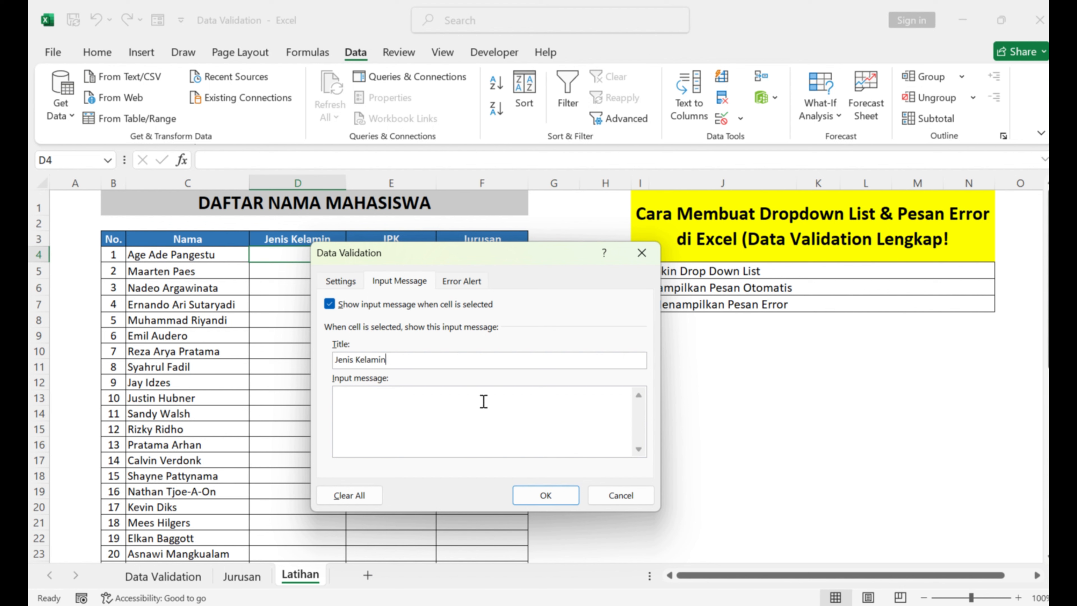
pyautogui.click(414, 415)
pyautogui.write('Pilih datya')
pyautogui.click(545, 495)
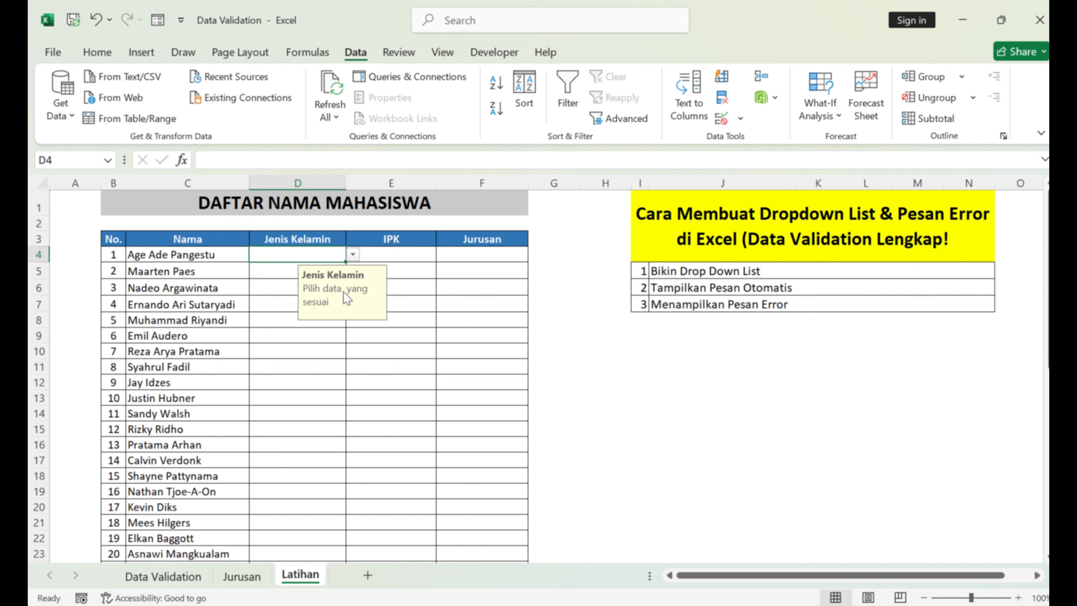
# Step: Try choosing Perempuan from the dropdown in D4 and clear the cell again
pyautogui.click(352, 254)
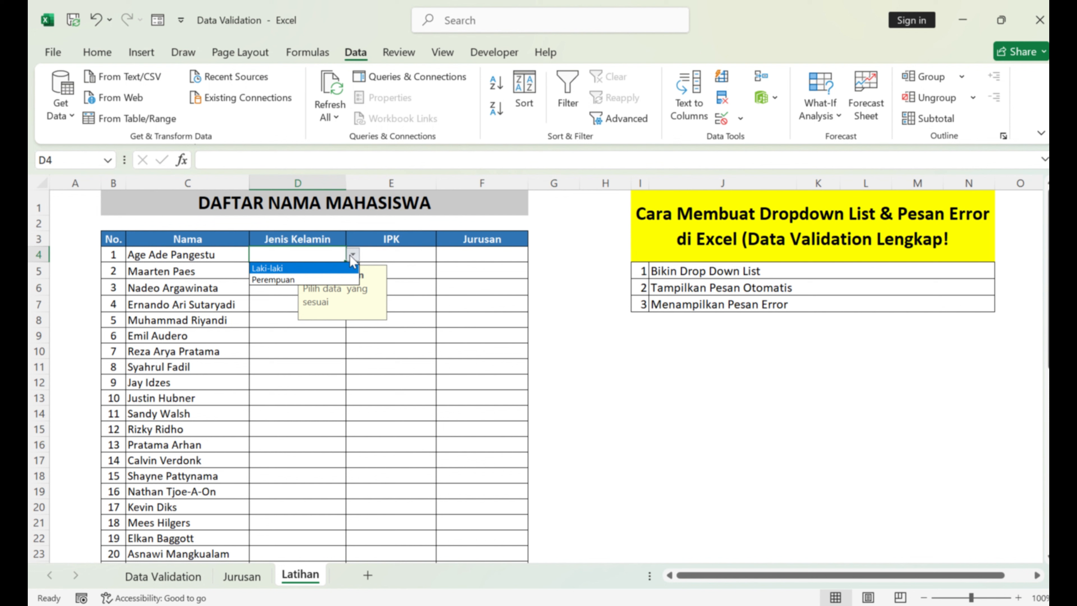
pyautogui.click(279, 281)
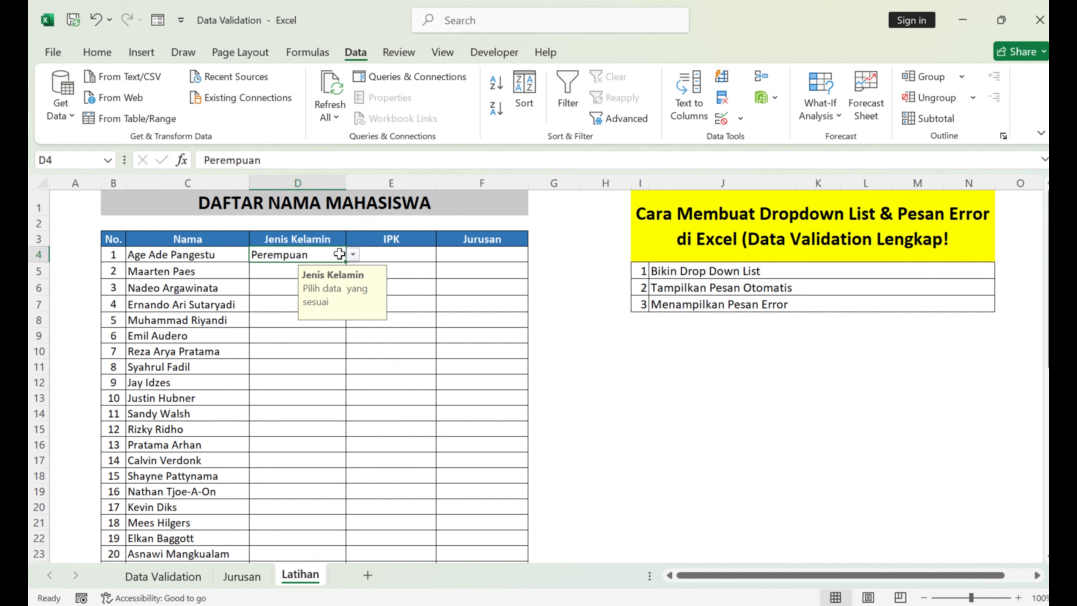
pyautogui.press('BackSpace')
pyautogui.moveTo(241, 349); pyautogui.dragTo(243, 336)
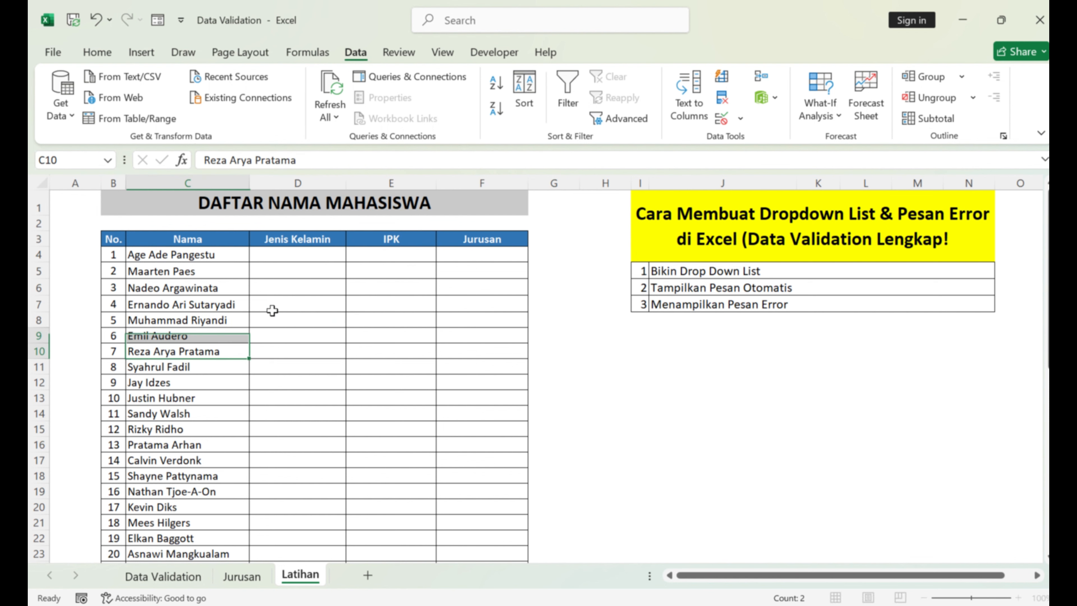
# Step: Copy D4's validation and input message down the Jenis Kelamin column and check the message in several of its cells
pyautogui.click(308, 250)
pyautogui.moveTo(346, 264); pyautogui.dragTo(307, 521)
pyautogui.scroll(8, 363, 402)
pyautogui.click(299, 363)
pyautogui.click(299, 291)
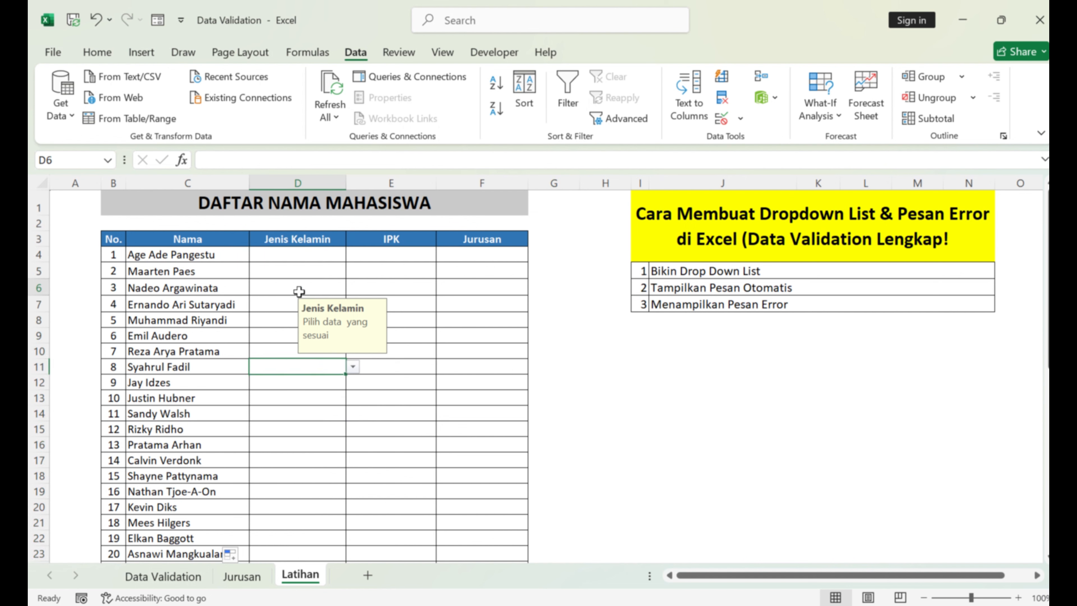
pyautogui.click(297, 381)
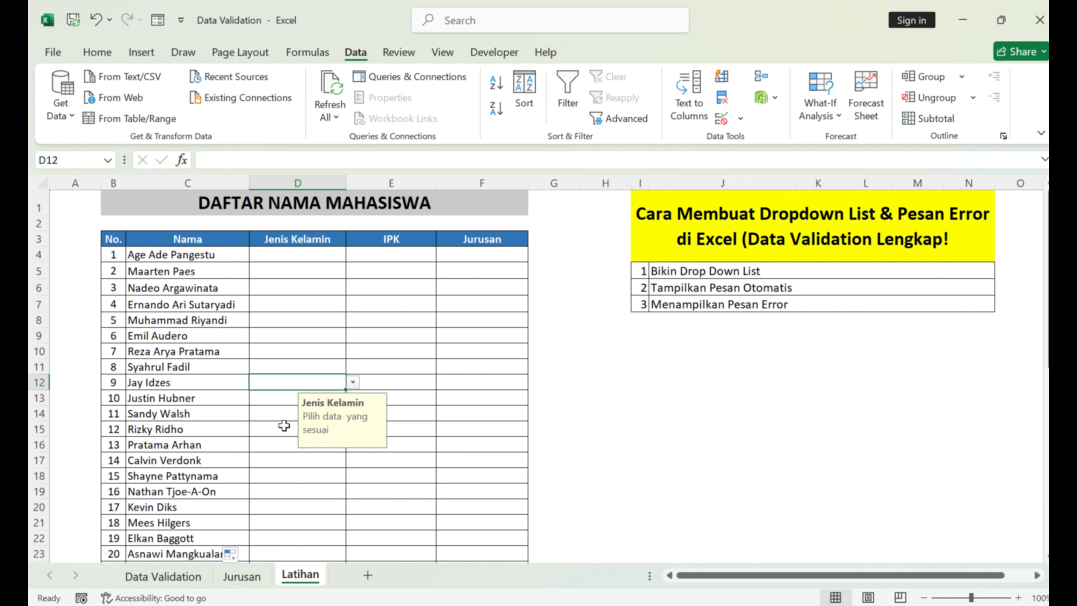
pyautogui.click(306, 336)
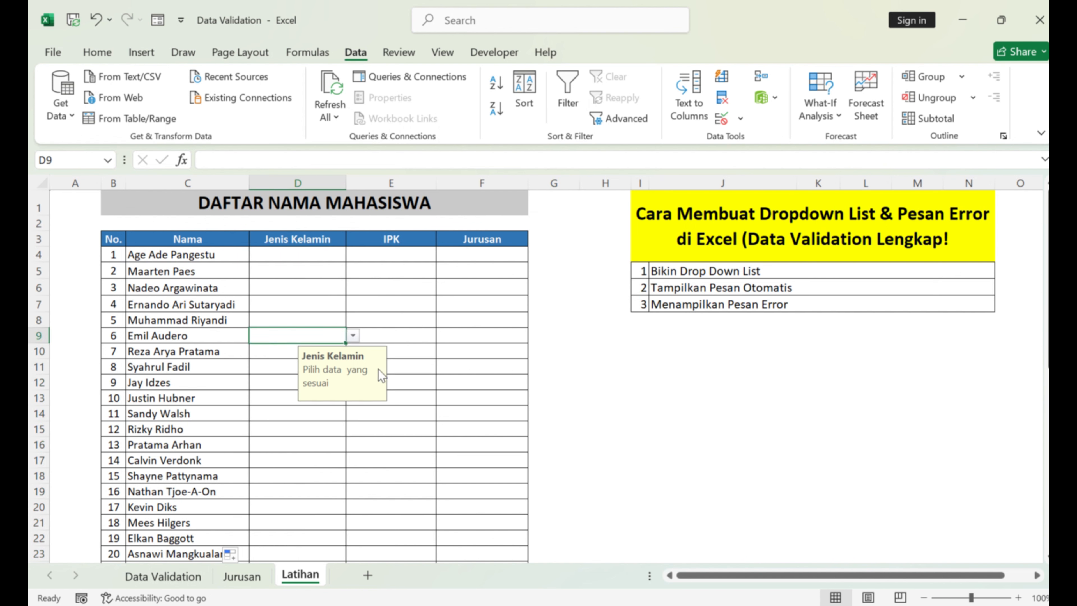
pyautogui.click(312, 429)
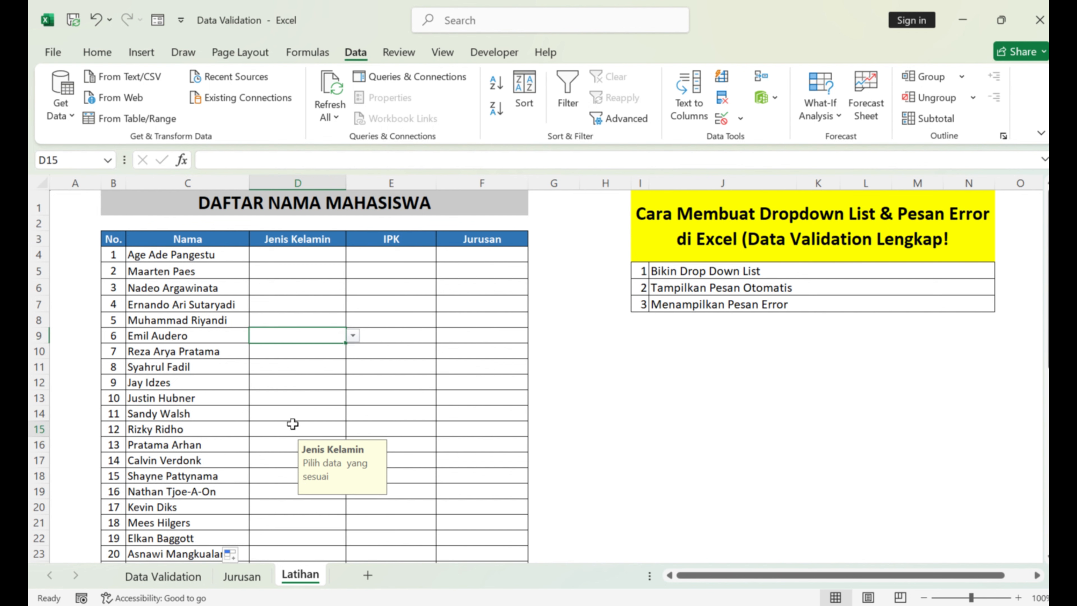
pyautogui.click(299, 352)
pyautogui.click(308, 283)
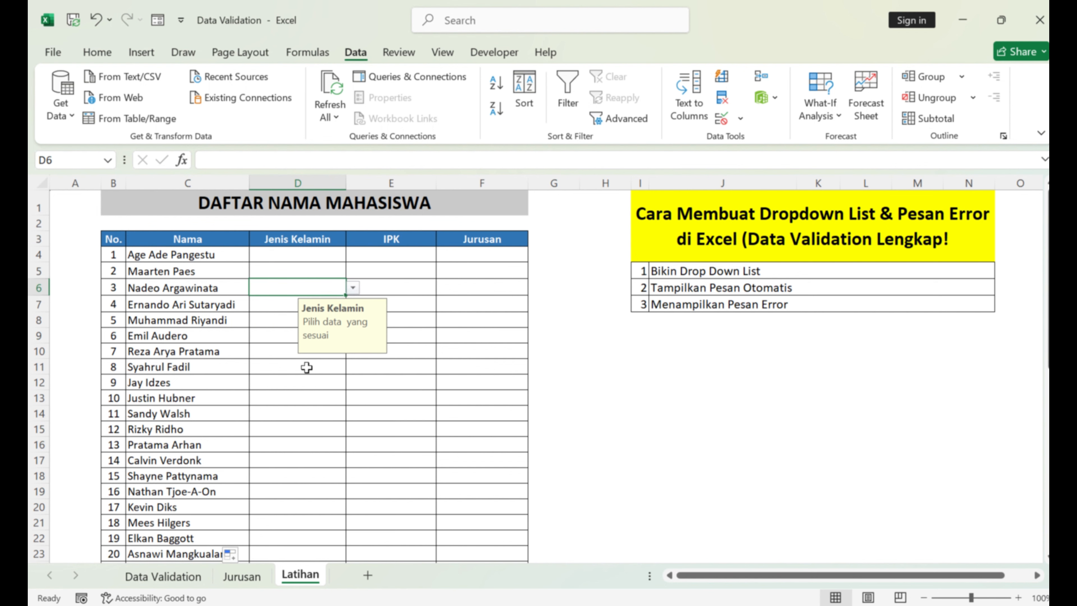
# Step: Check the input message in several Jenis Kelamin cells, try choosing Perempuan from D4's dropdown and clear D4 again
pyautogui.click(299, 428)
pyautogui.click(320, 351)
pyautogui.click(319, 292)
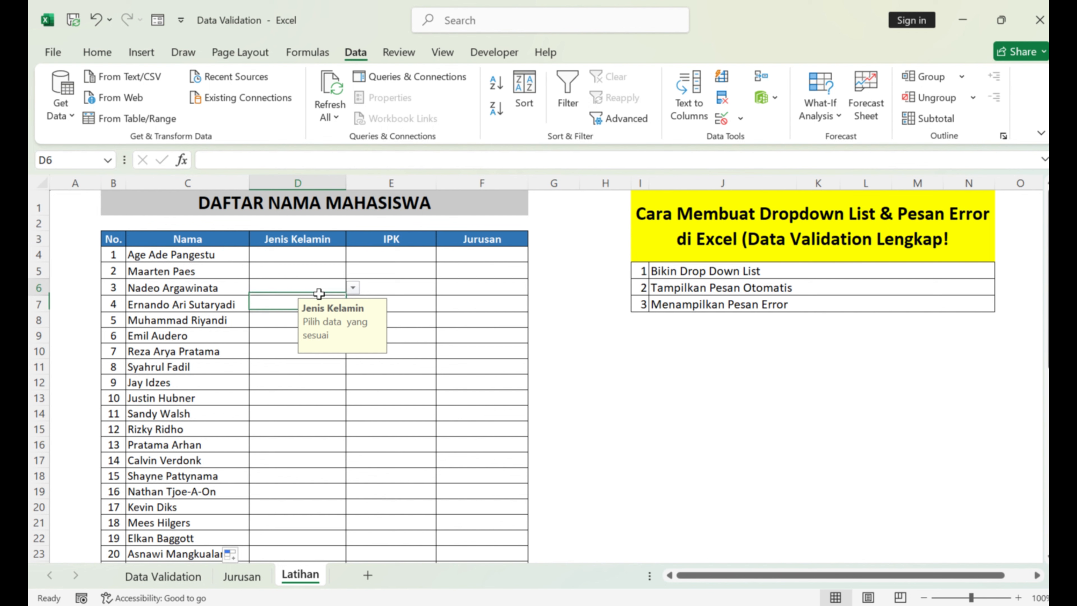
pyautogui.click(320, 251)
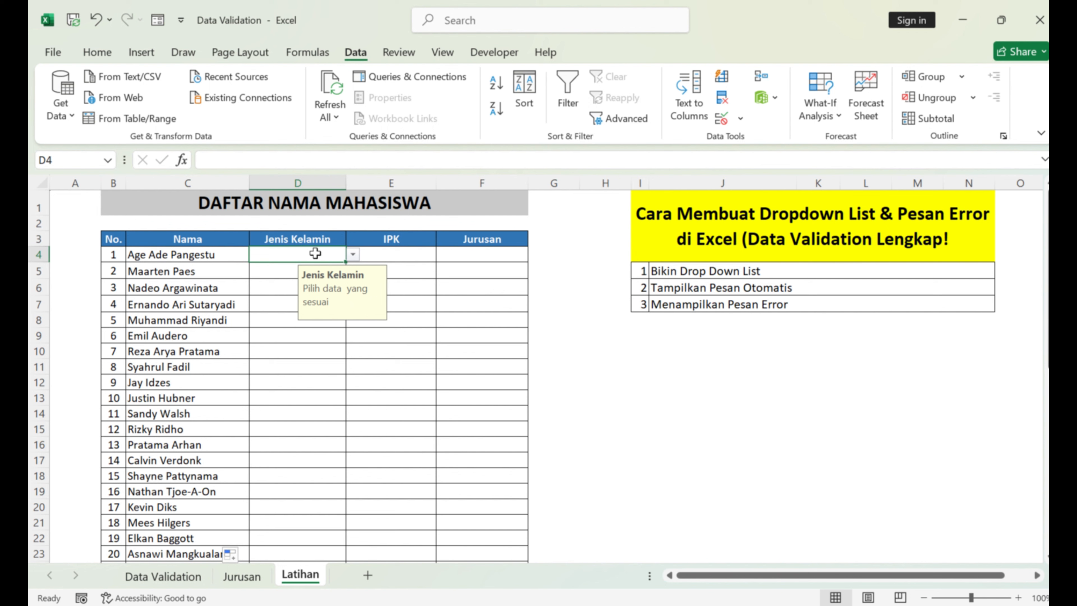
pyautogui.click(353, 255)
pyautogui.click(311, 274)
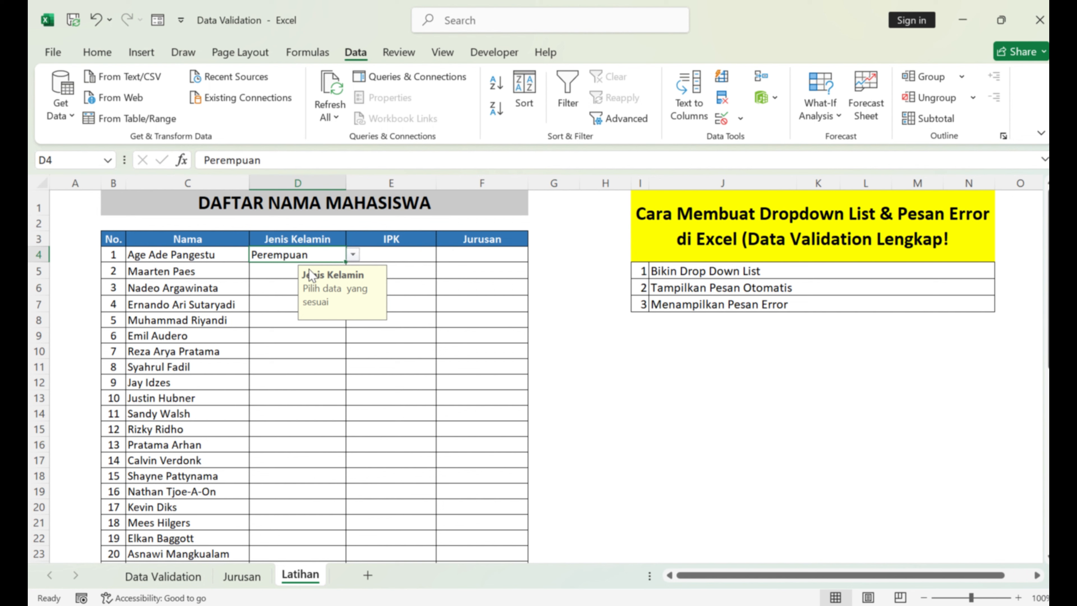
pyautogui.press('BackSpace')
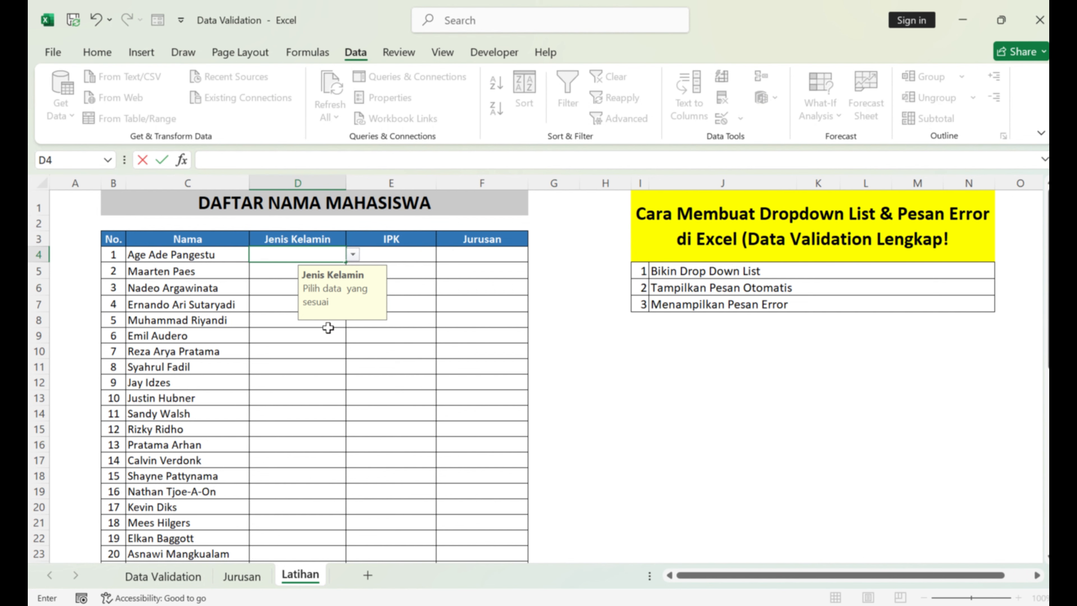
pyautogui.click(309, 369)
# Step: Try entering the invalid value "trangender" in D4 and discard the entry
pyautogui.click(302, 255)
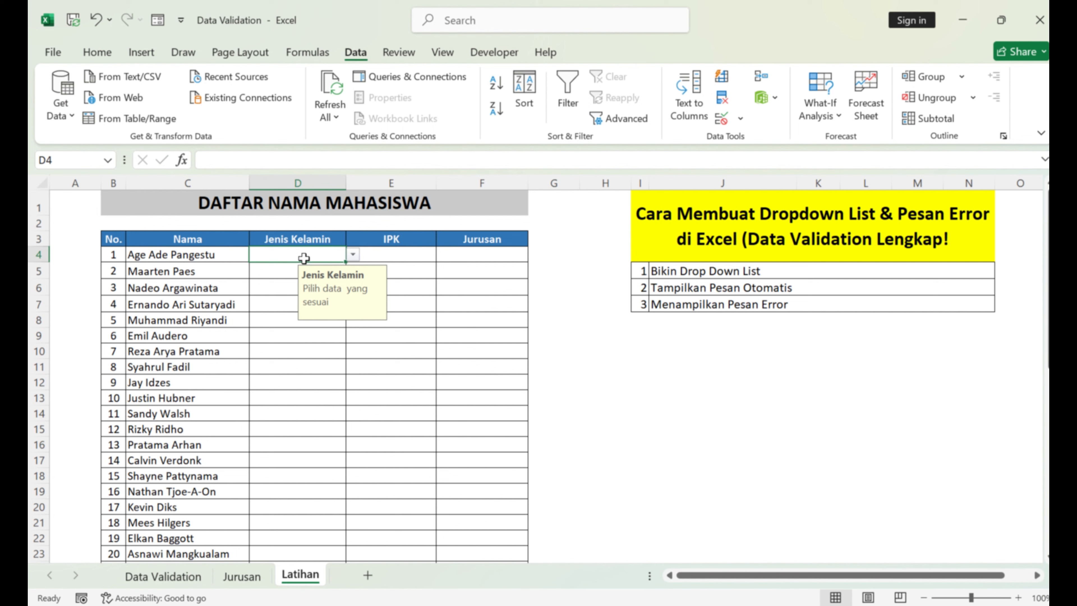
pyautogui.write('trange')
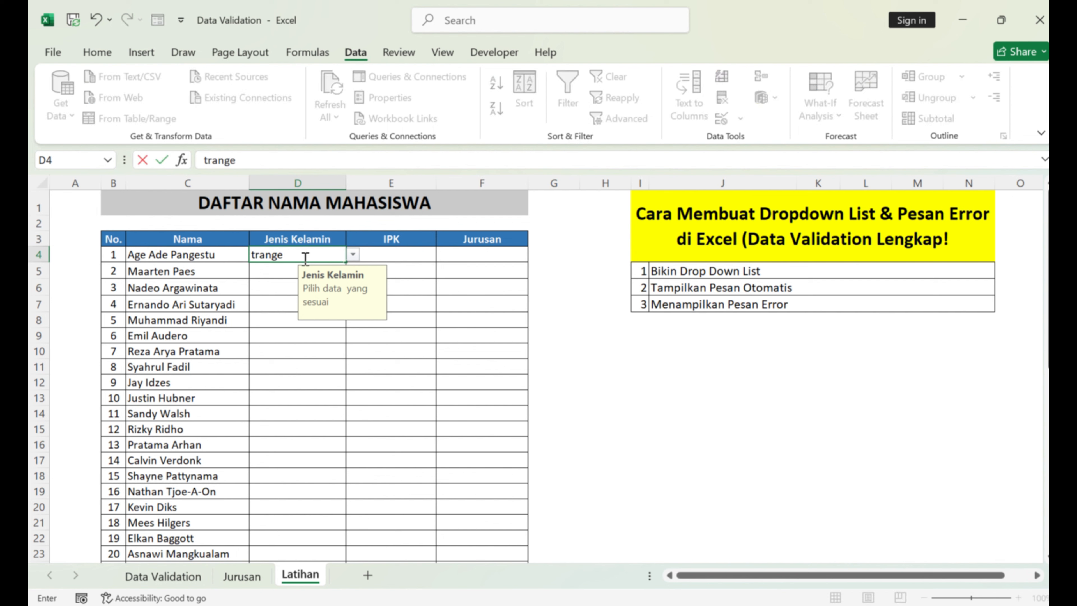
pyautogui.write('nder')
pyautogui.press('Return')
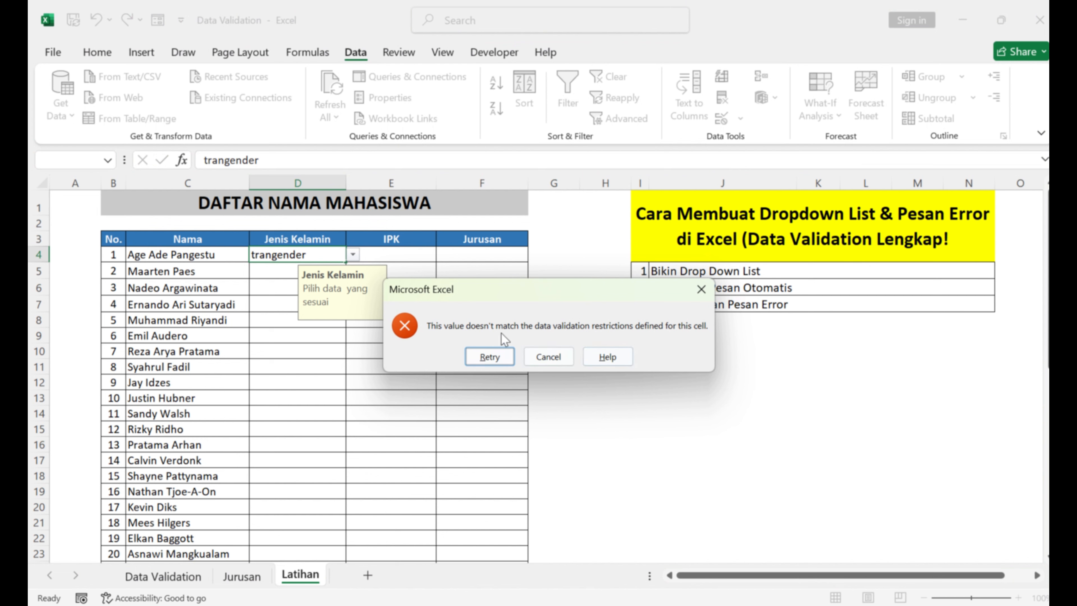
pyautogui.click(701, 289)
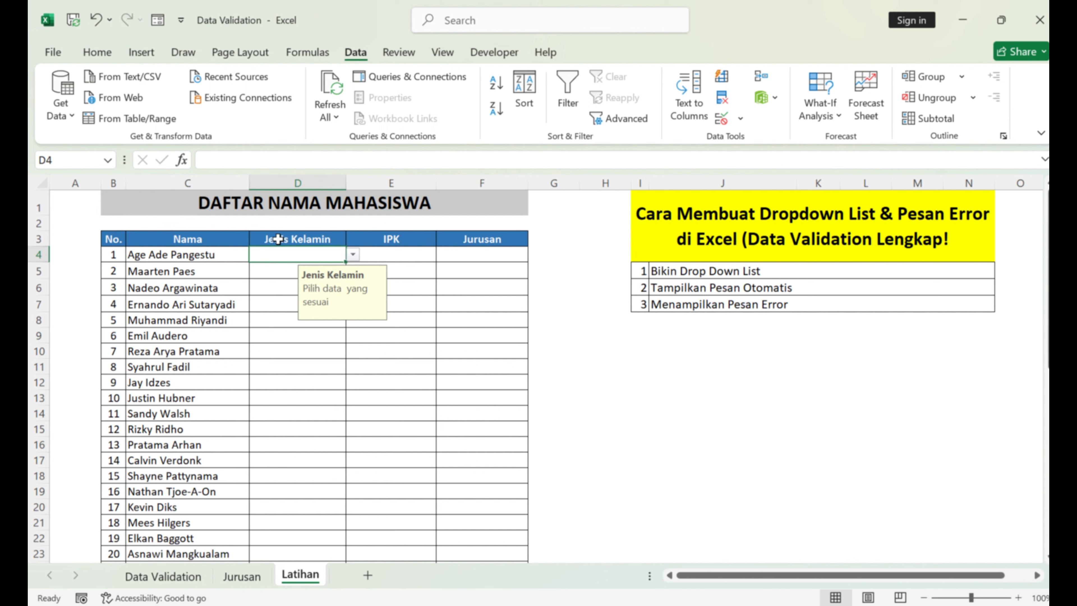
# Step: Open D4's data validation, look over its settings and input message, and bring up the error alert options
pyautogui.click(431, 284)
pyautogui.click(334, 250)
pyautogui.click(740, 121)
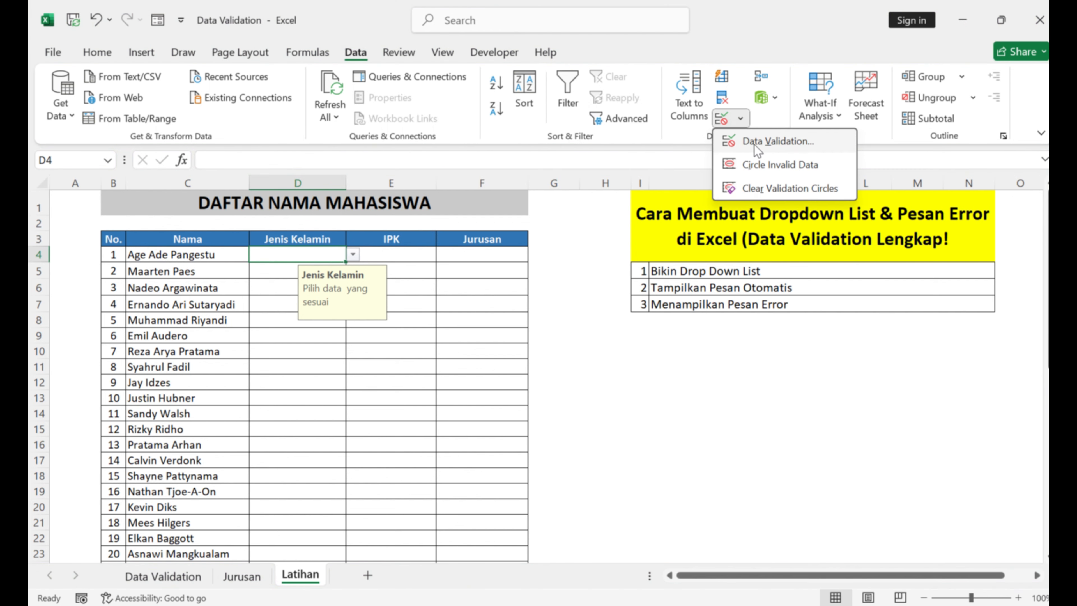
pyautogui.click(784, 144)
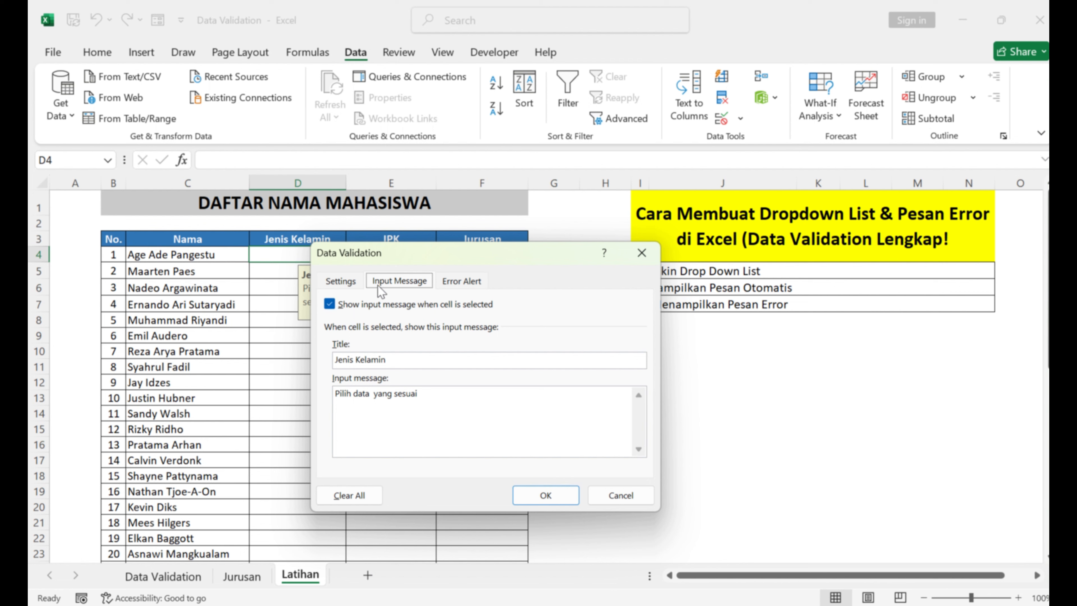
pyautogui.click(329, 281)
pyautogui.click(392, 281)
pyautogui.click(441, 282)
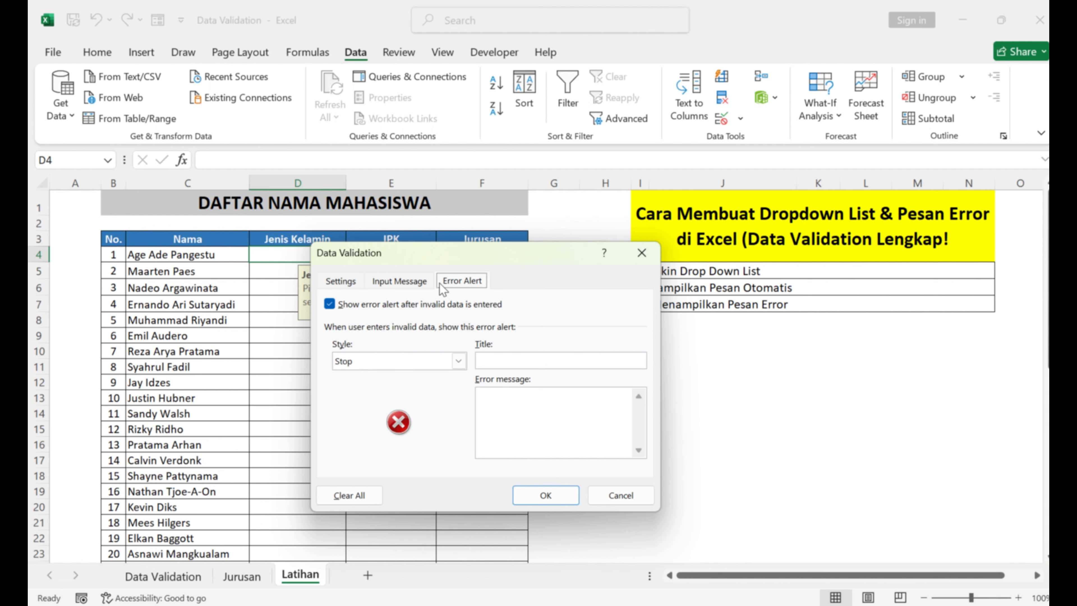
pyautogui.moveTo(535, 252); pyautogui.dragTo(634, 199)
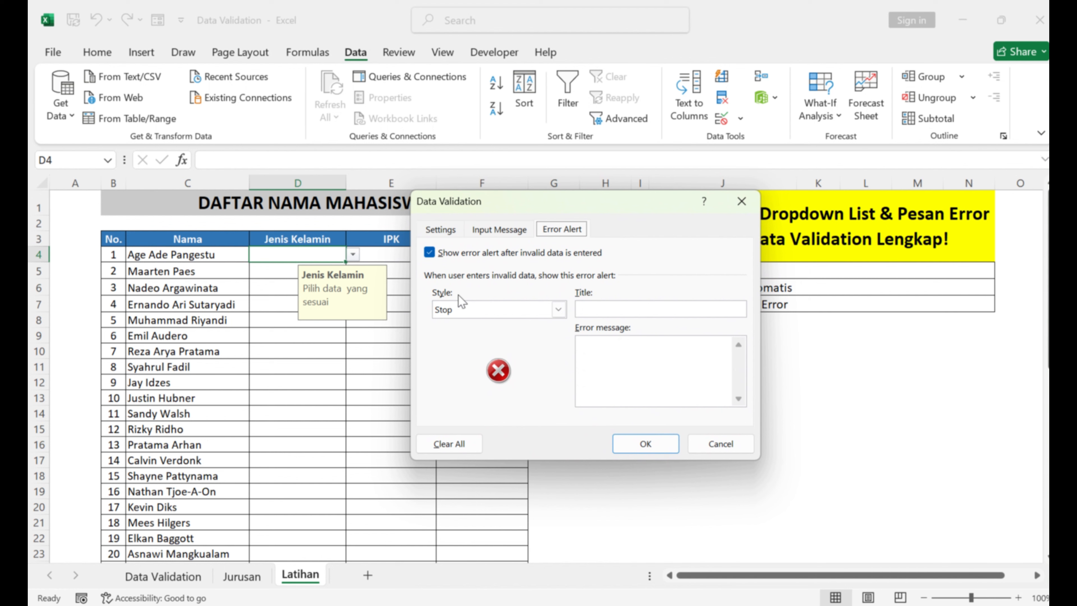
# Step: Try the Warning and Information styles for D4's error alert and return the style to Stop
pyautogui.click(556, 310)
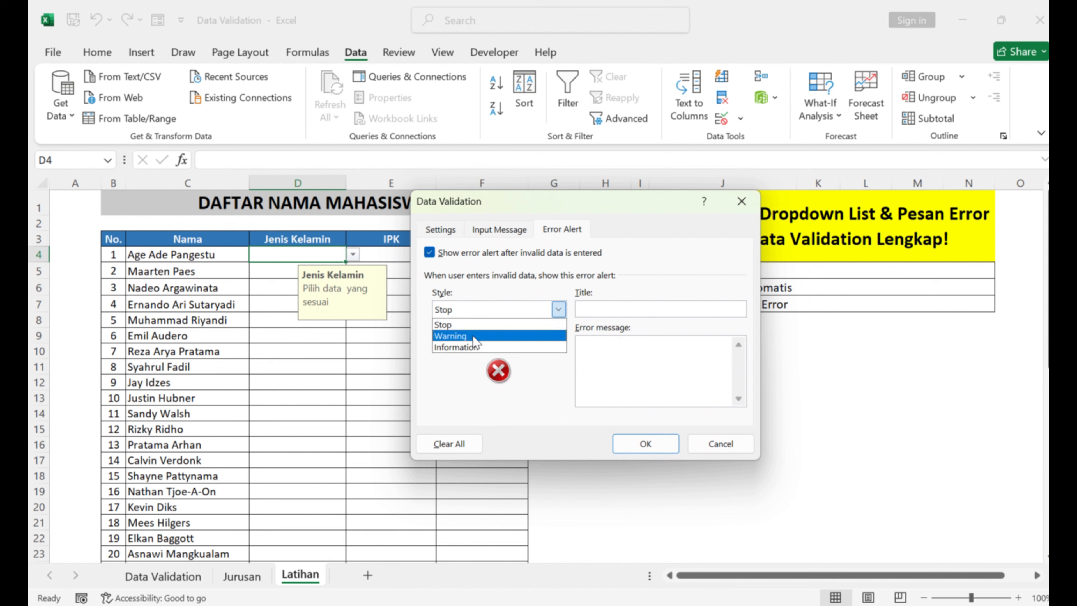
pyautogui.click(471, 327)
pyautogui.click(558, 309)
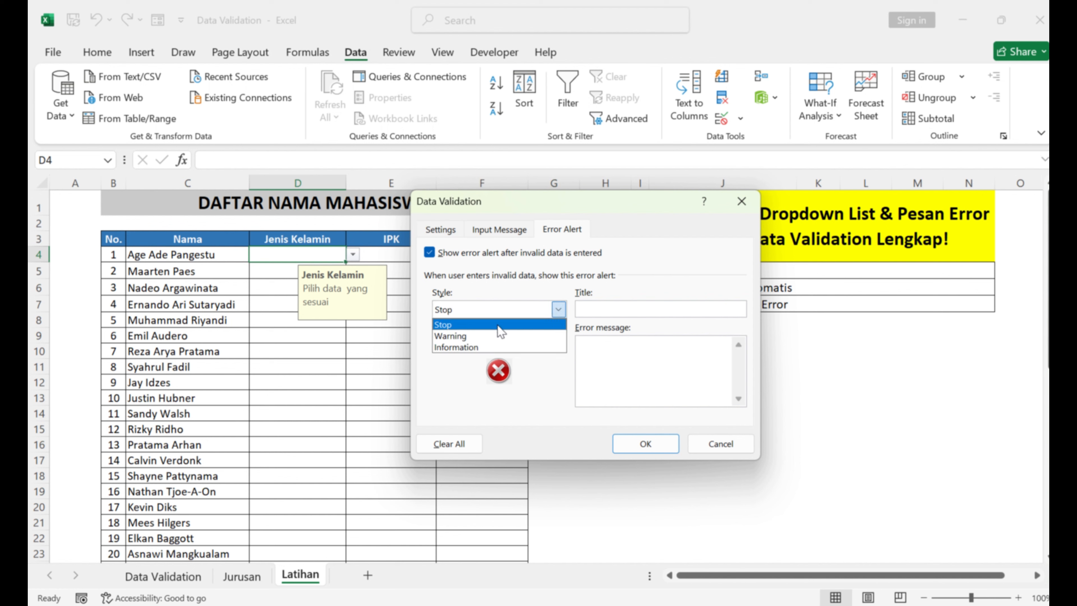
pyautogui.click(471, 333)
pyautogui.click(554, 311)
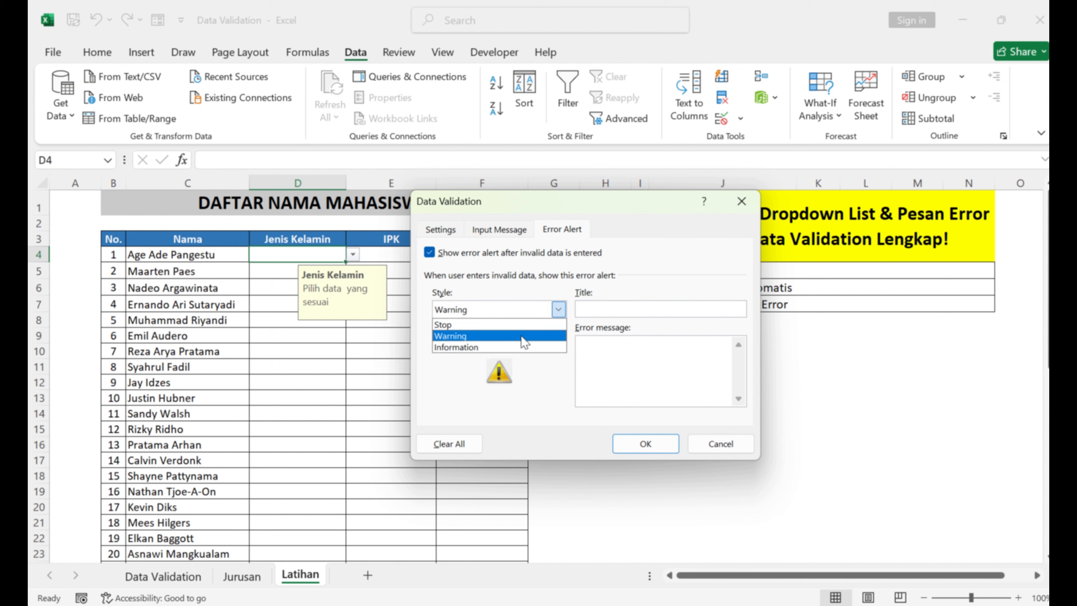
pyautogui.click(466, 350)
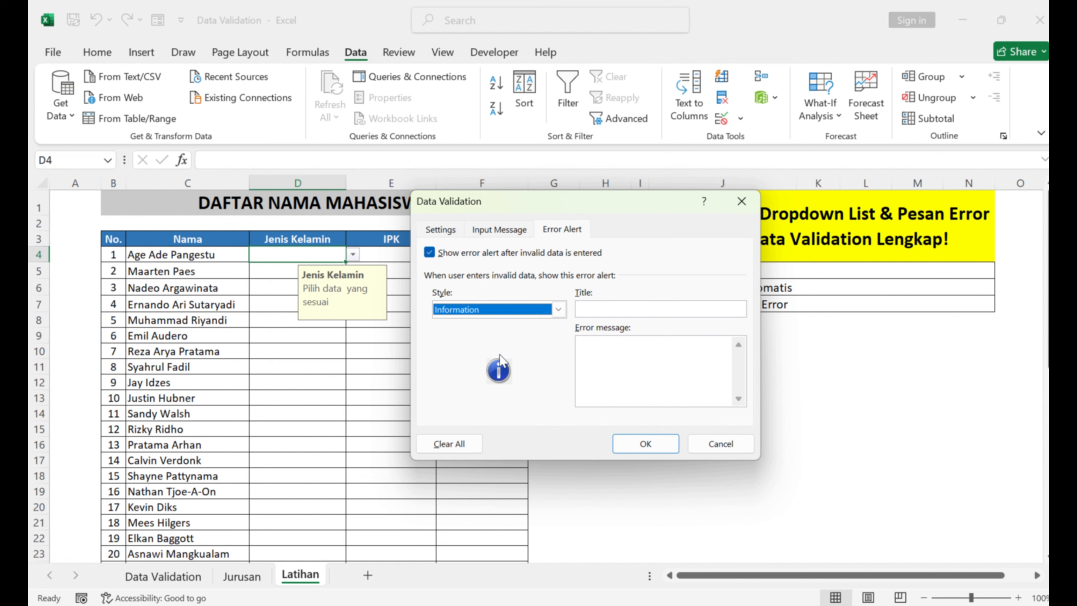
pyautogui.click(557, 312)
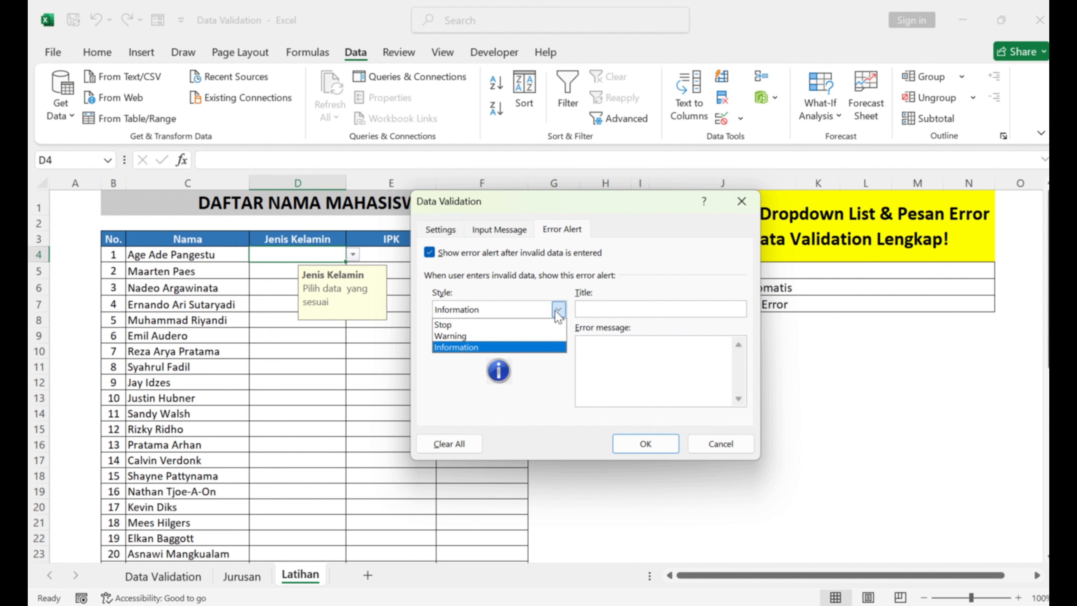
pyautogui.click(473, 330)
# Step: Give D4's error alert the title "DATA TIDAK SESUAI" and the message "tidak tidak sesuai, tolong di perhatikan sesuai pilihan jenis kelamin"
pyautogui.click(599, 313)
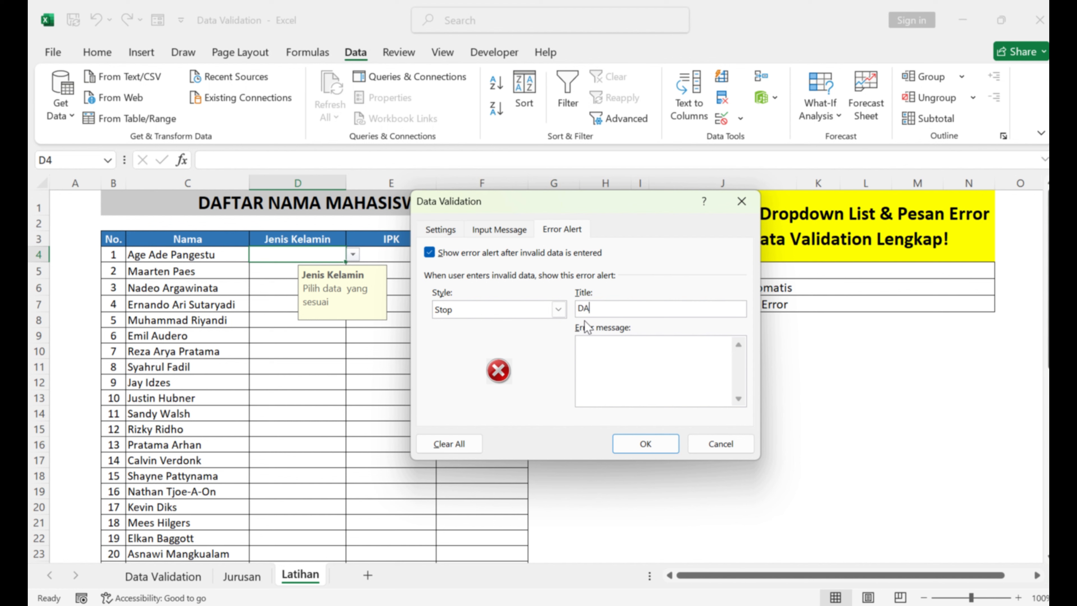
pyautogui.write('DATA TIDAK SESUAI')
pyautogui.click(661, 341)
pyautogui.write('idak tidak sesuai')
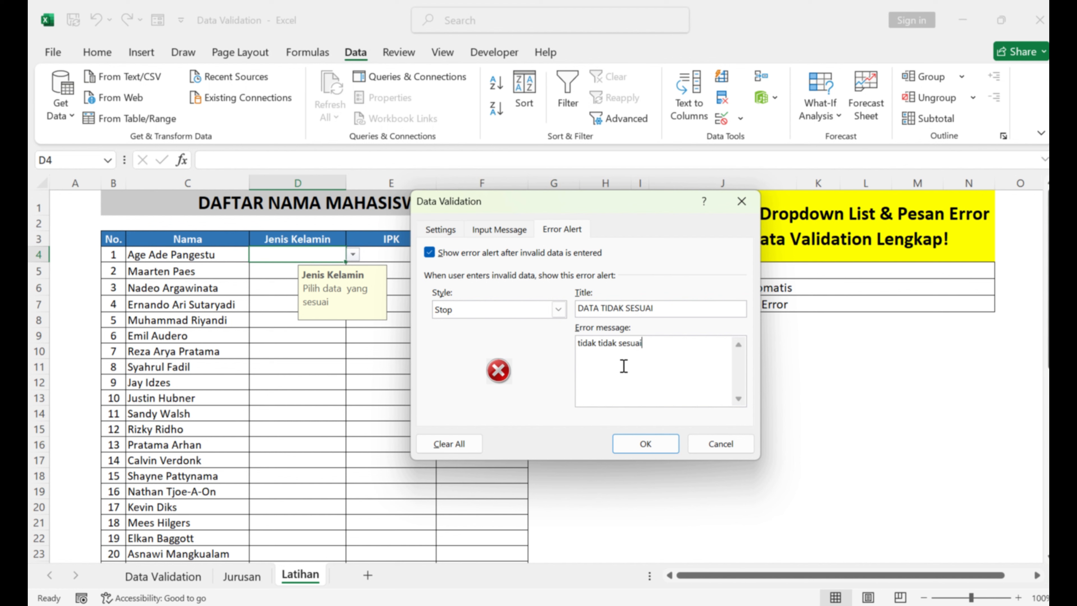
pyautogui.write(', tolong di p')
pyautogui.press('BackSpace')
pyautogui.write('perhatikan sesu')
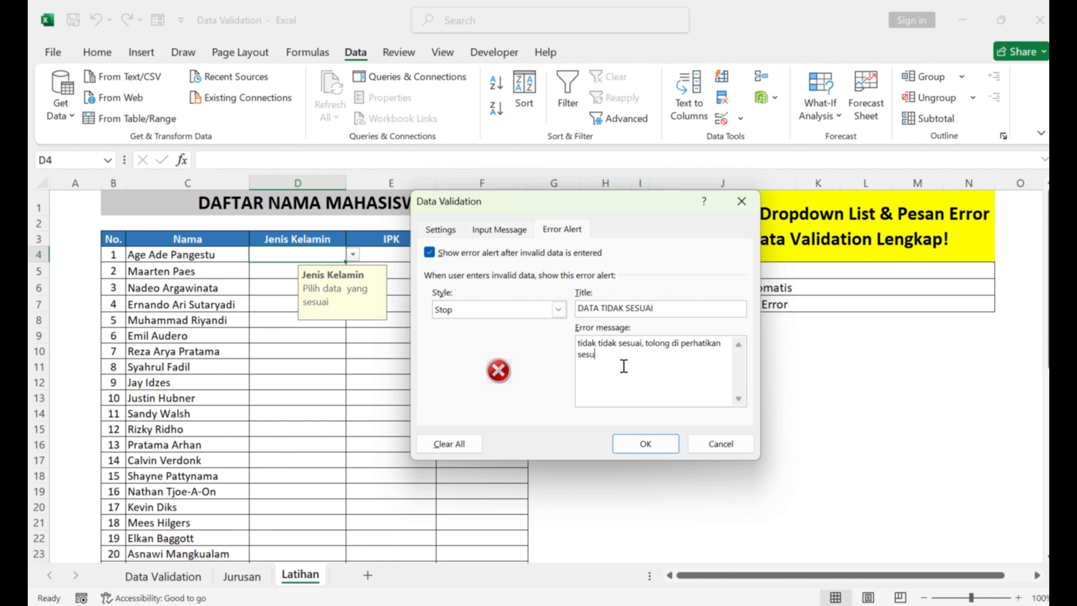
pyautogui.write('ai pilihan jenis kelamin')
pyautogui.click(640, 444)
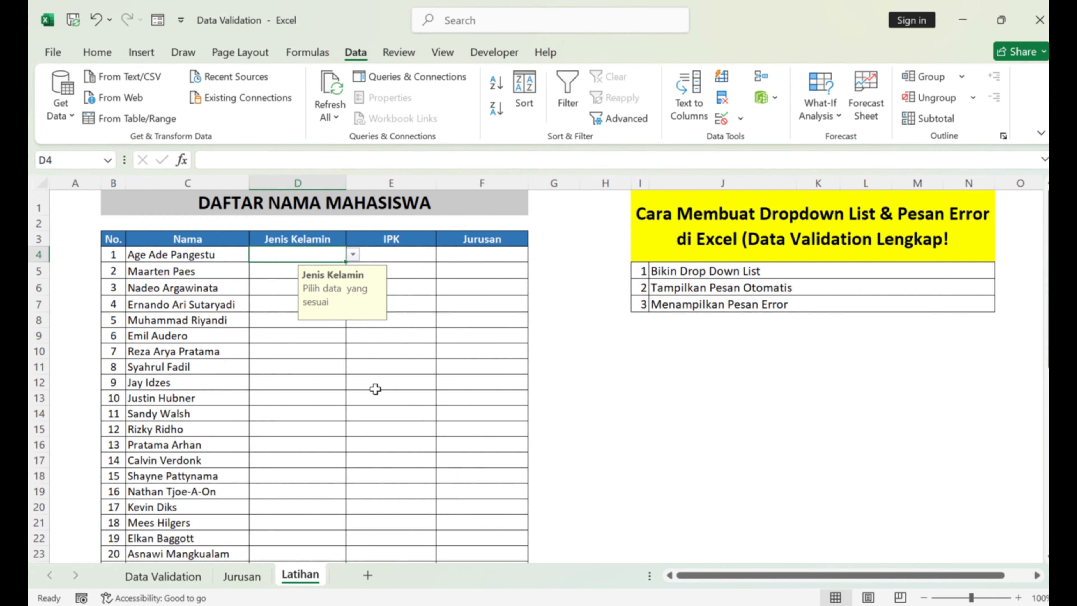
# Step: Test D4's custom error alert with the invalid entry "trangrnder" and clear the cell again
pyautogui.click(355, 367)
pyautogui.click(310, 254)
pyautogui.write('trangrnder')
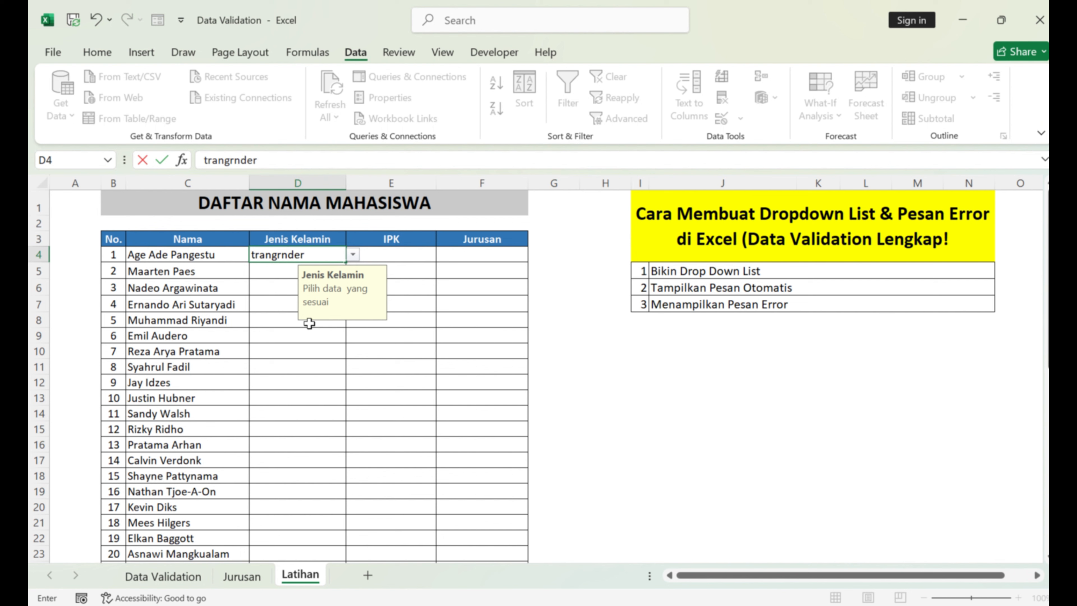
pyautogui.press('Return')
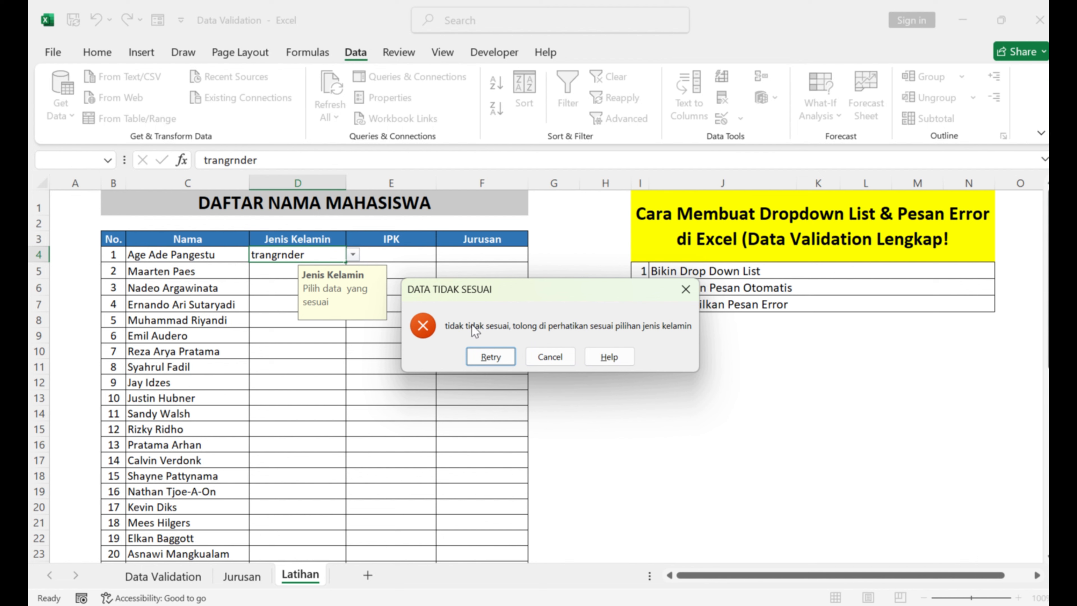
pyautogui.click(476, 352)
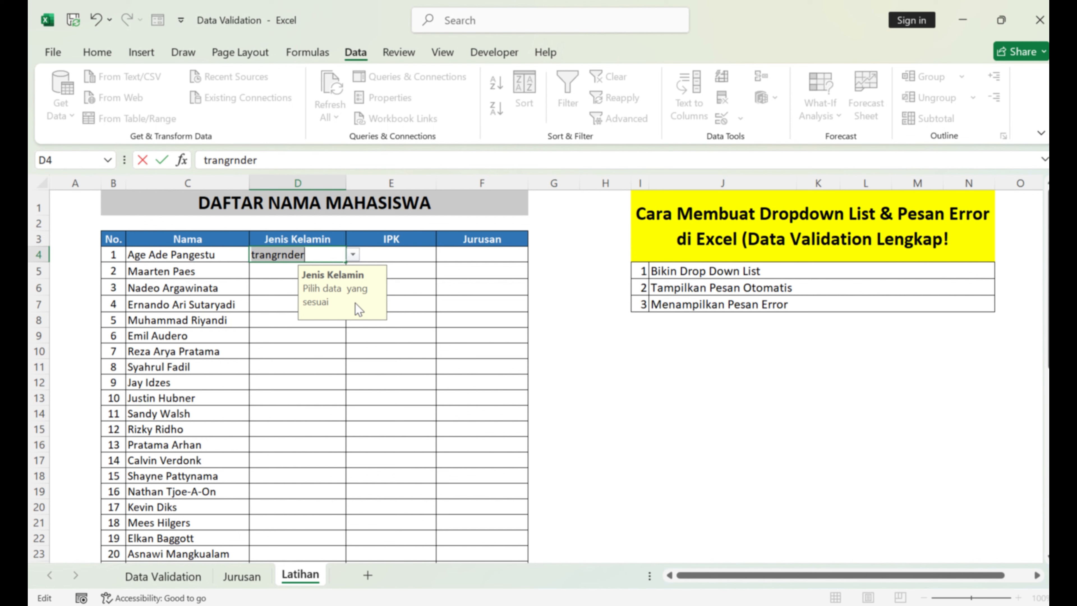
pyautogui.press('BackSpace')
pyautogui.press('Return')
# Step: Copy D4's validation with its error alert down the Jenis Kelamin column to row 46
pyautogui.click(325, 257)
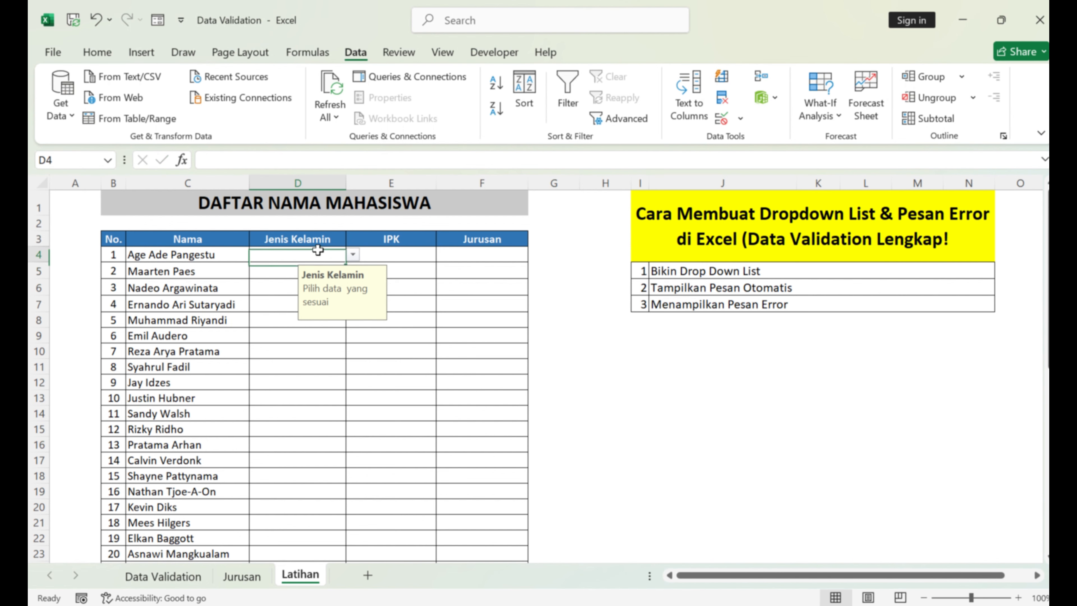
pyautogui.moveTo(345, 264); pyautogui.dragTo(315, 541)
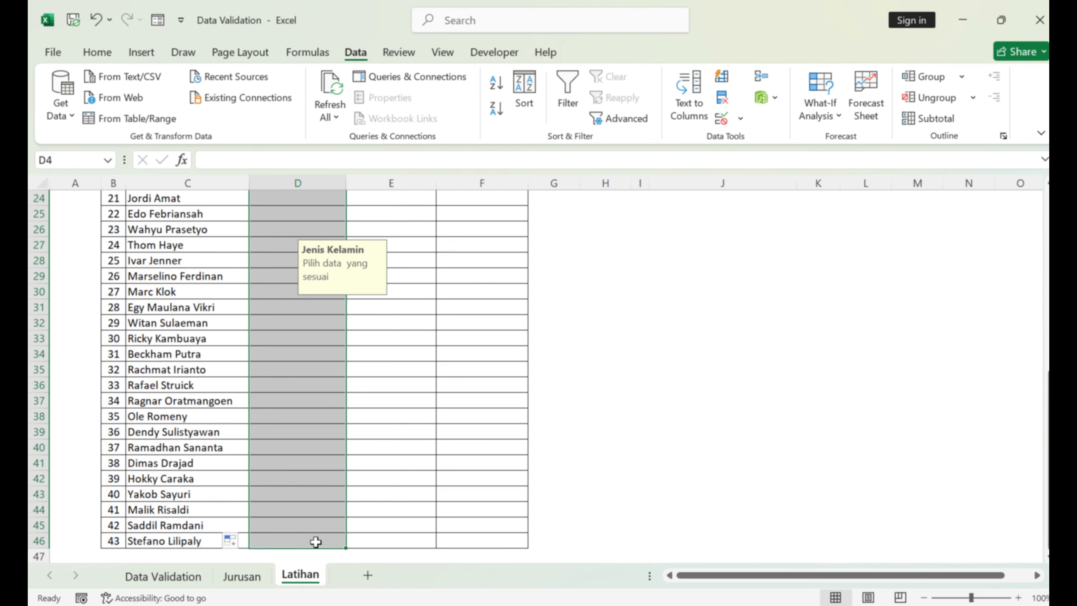
pyautogui.scroll(8, 315, 520)
pyautogui.scroll(1, 325, 389)
pyautogui.click(396, 272)
# Step: Choose Perempuan in D4 and Laki-laki in D5 from their dropdown lists
pyautogui.click(310, 254)
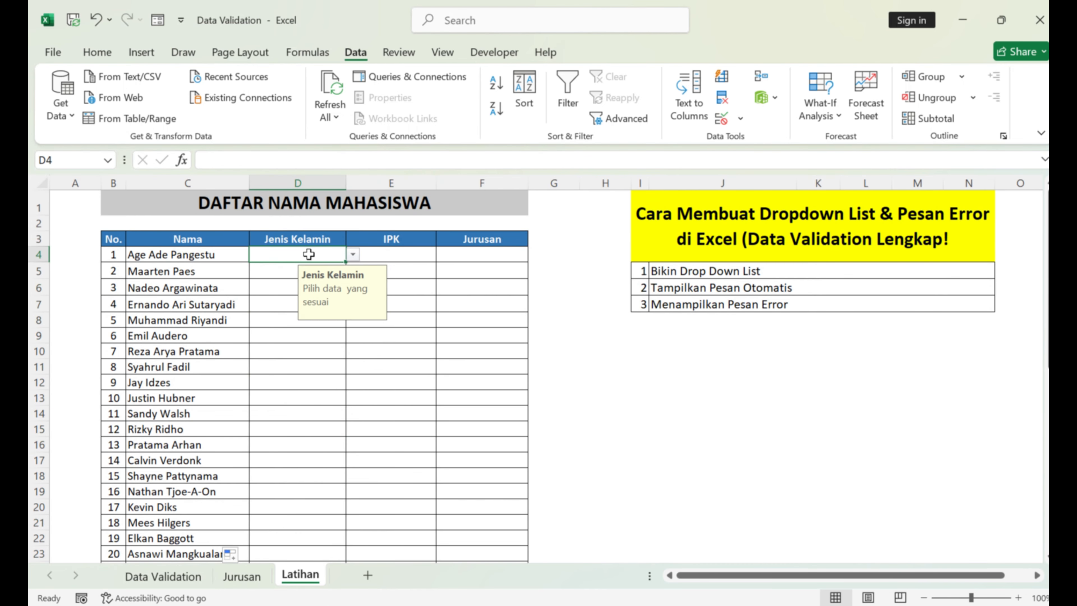
pyautogui.click(352, 255)
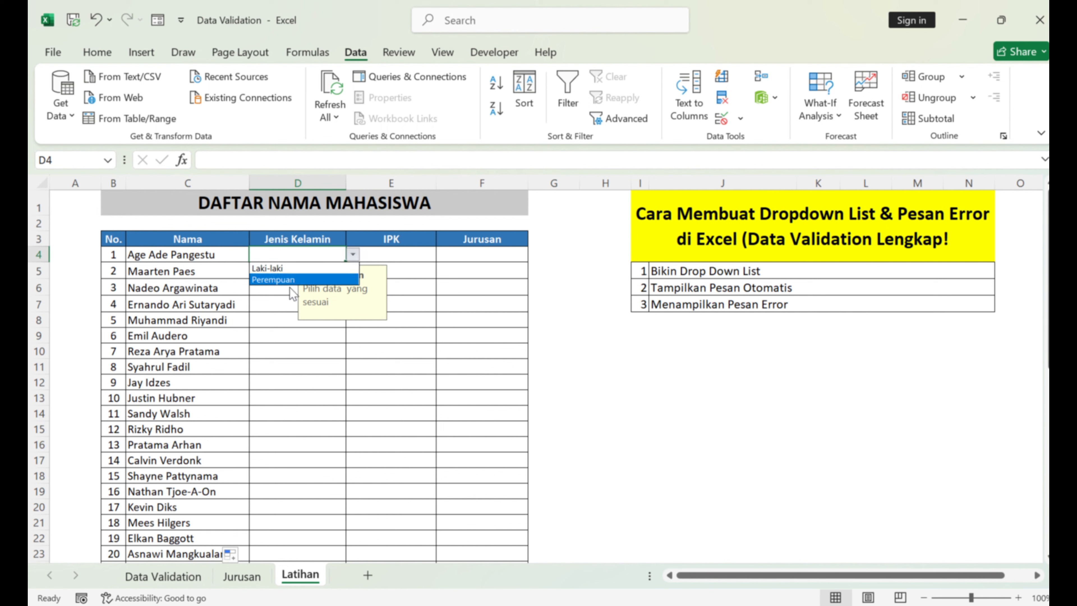
pyautogui.click(290, 287)
pyautogui.click(279, 274)
pyautogui.click(352, 271)
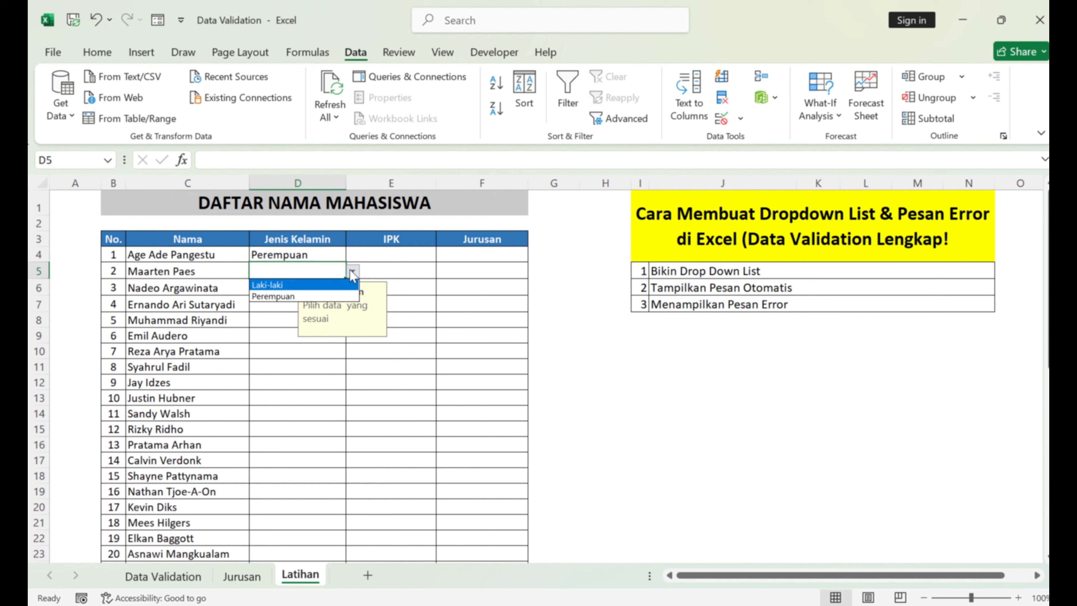
pyautogui.click(325, 285)
# Step: Test the copied error alert in D6 with the invalid entry "bencong" and discard the entry
pyautogui.click(282, 288)
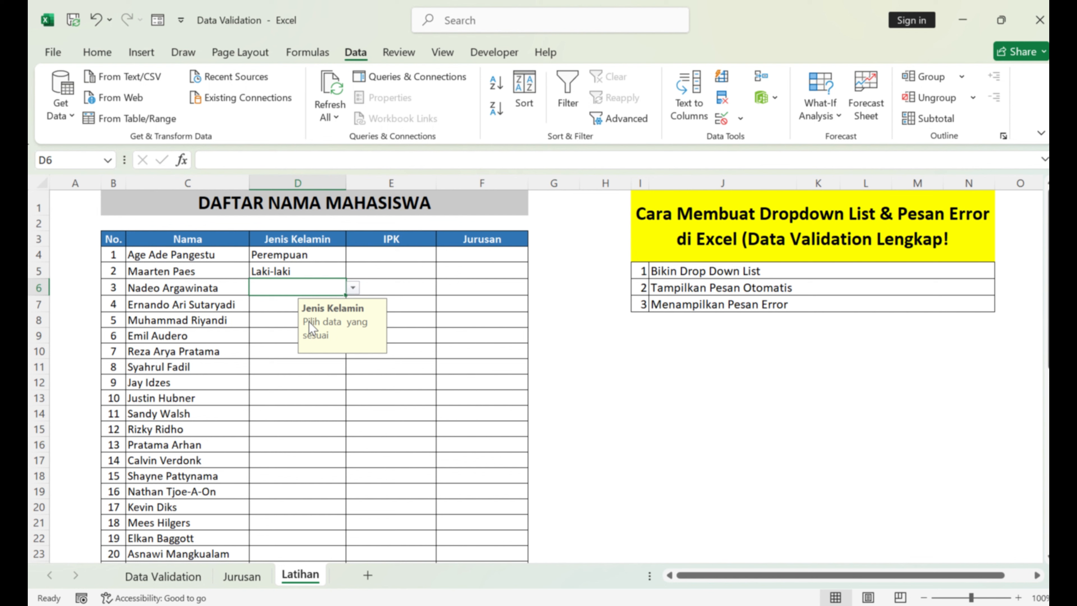
pyautogui.write('benc')
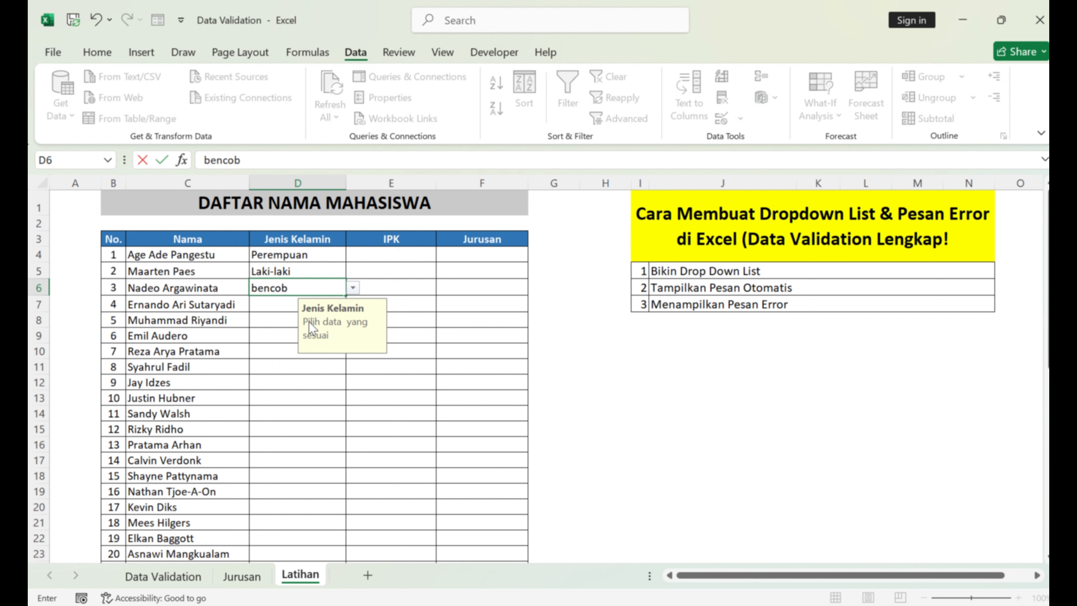
pyautogui.write('ong')
pyautogui.press('Return')
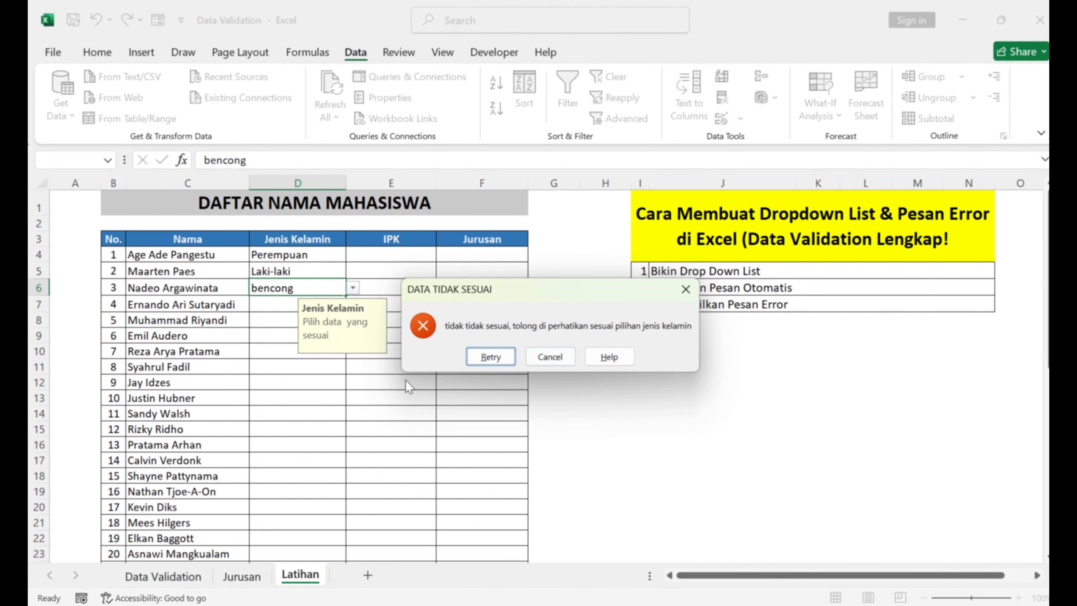
pyautogui.click(681, 293)
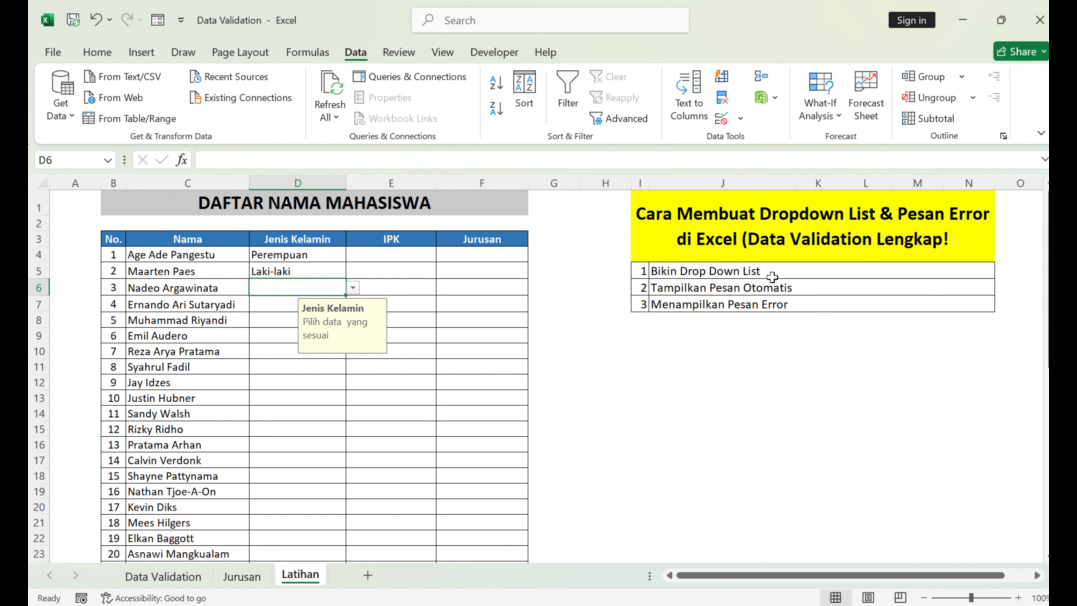
pyautogui.click(662, 273)
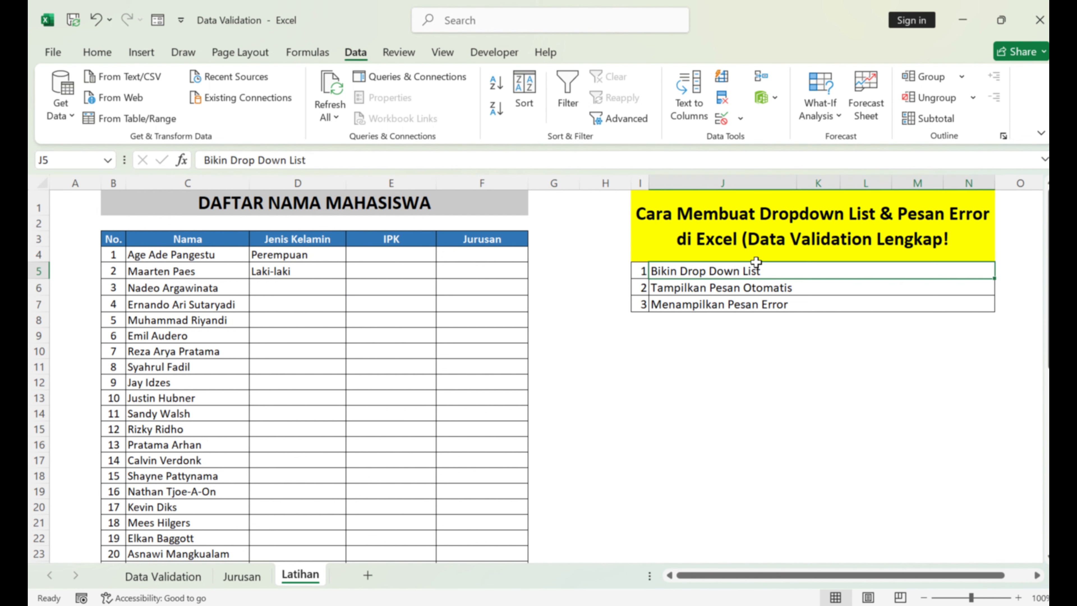
pyautogui.click(699, 288)
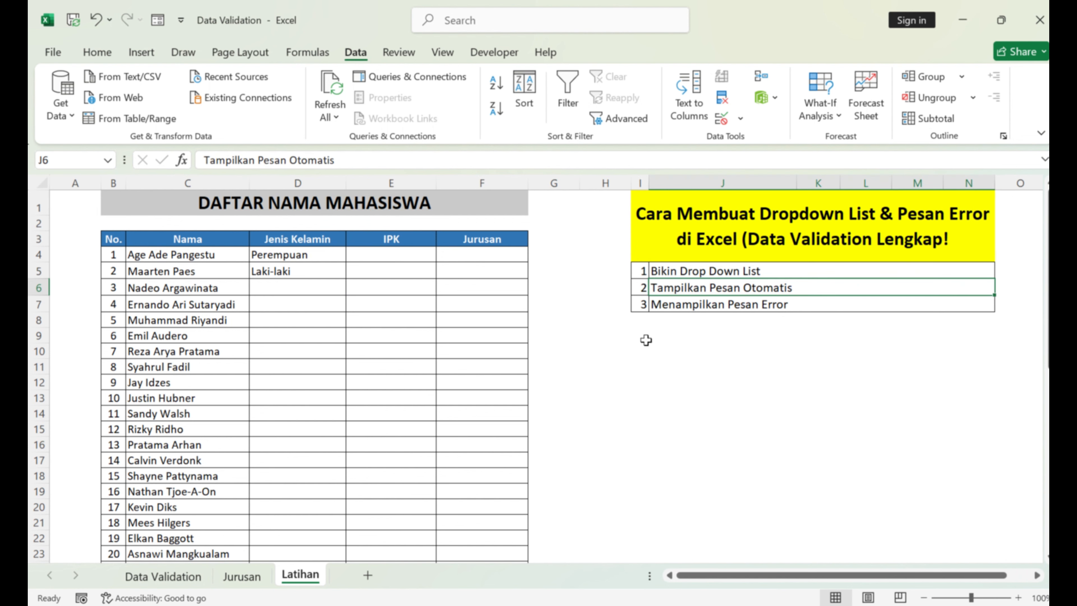
pyautogui.click(734, 306)
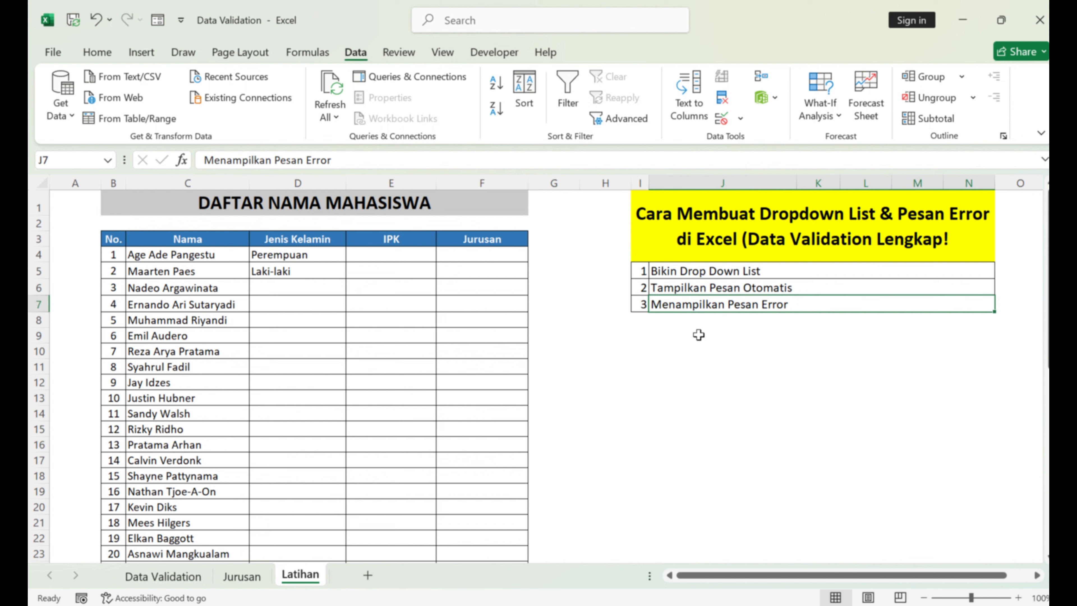